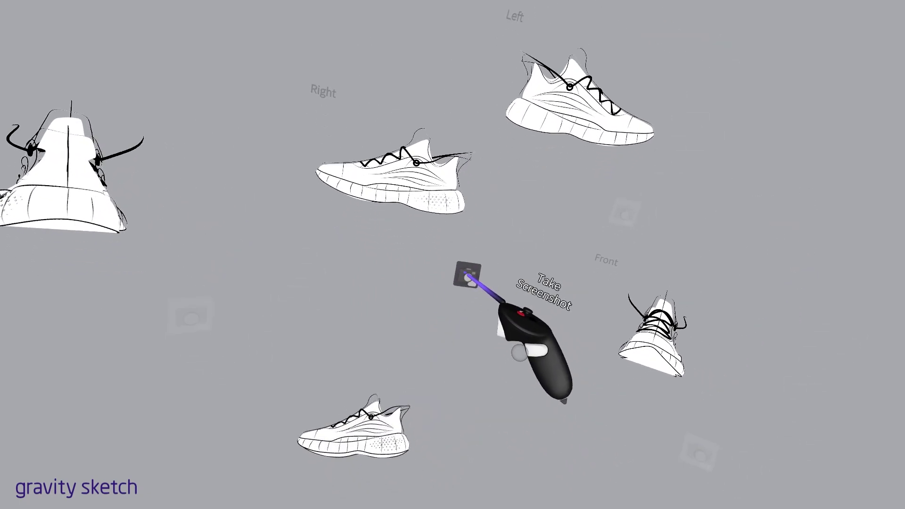
Capture screenshots of the 3D shoe sketch from the camera views and save the sketch as sketch_blocked
click(469, 269)
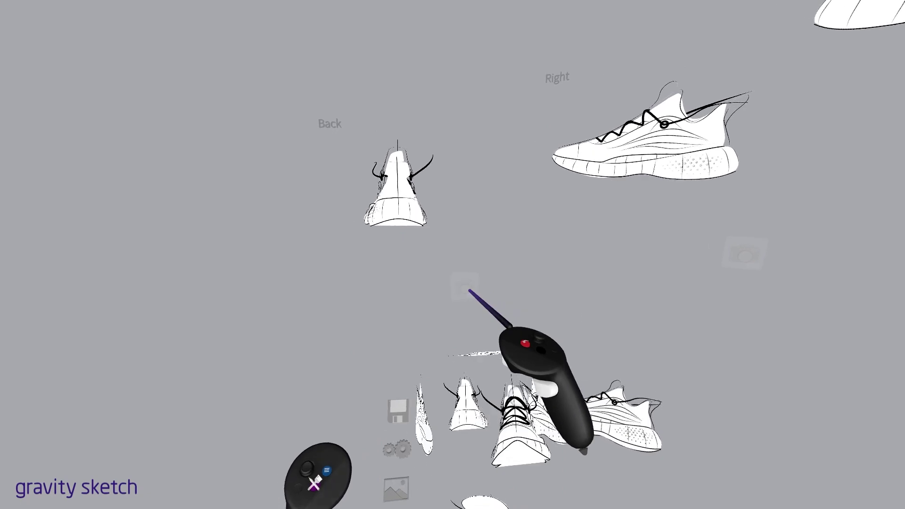
click(459, 278)
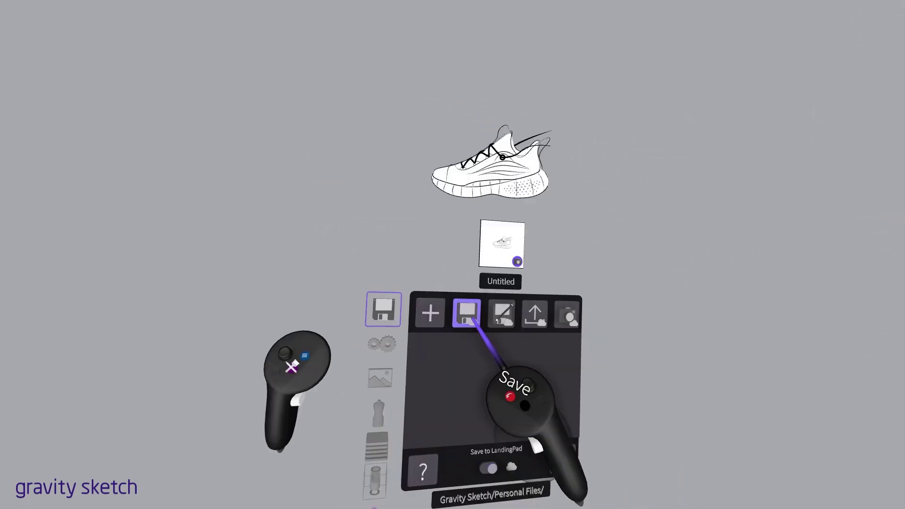
click(460, 309)
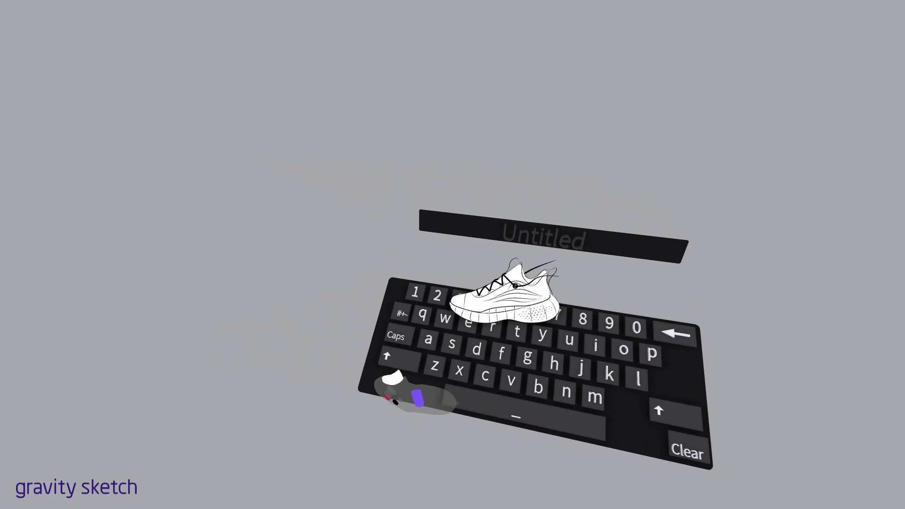
text(sketch_)
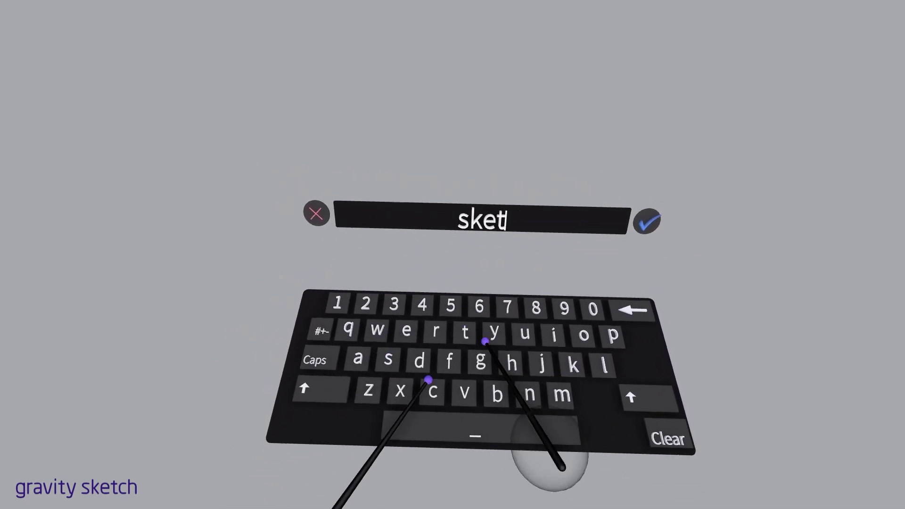
text(blocked)
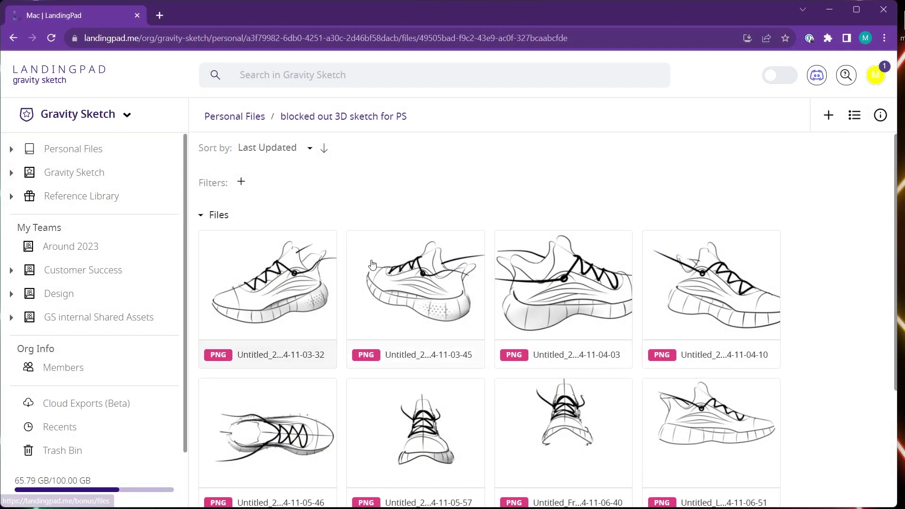
In LandingPad, select all the shoe PNG files in the folder "blocked out 3D sketch for PS" and download them
scroll(494, 289, down, 3)
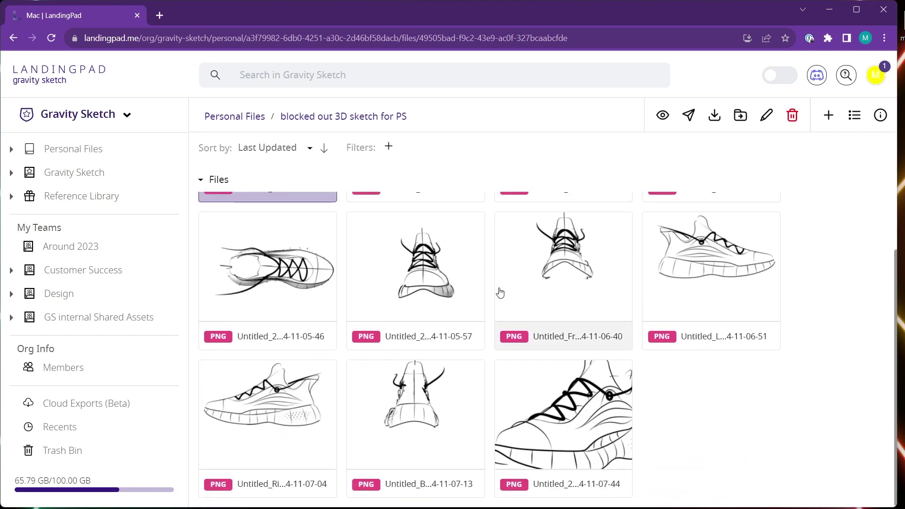
shift+click(571, 397)
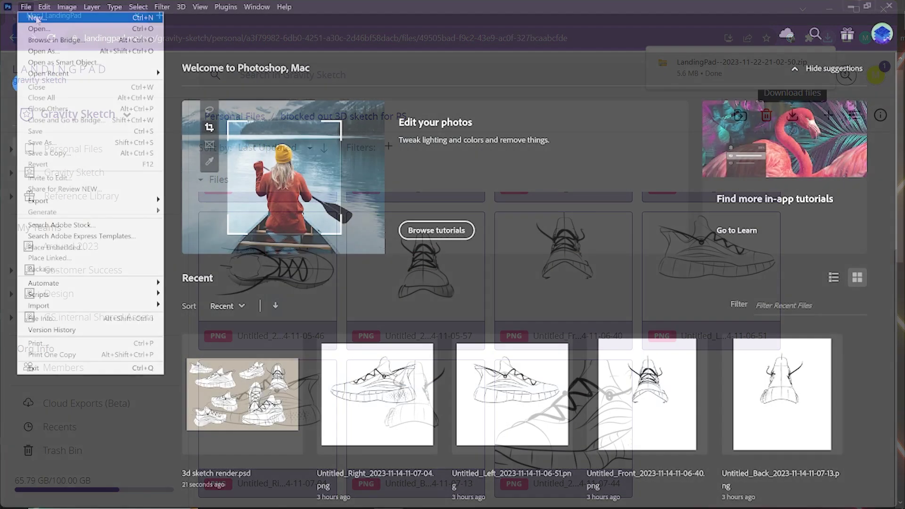
In Photoshop, create a new transparent document 17 x 11 inches at 300 pixels/inch
click(37, 17)
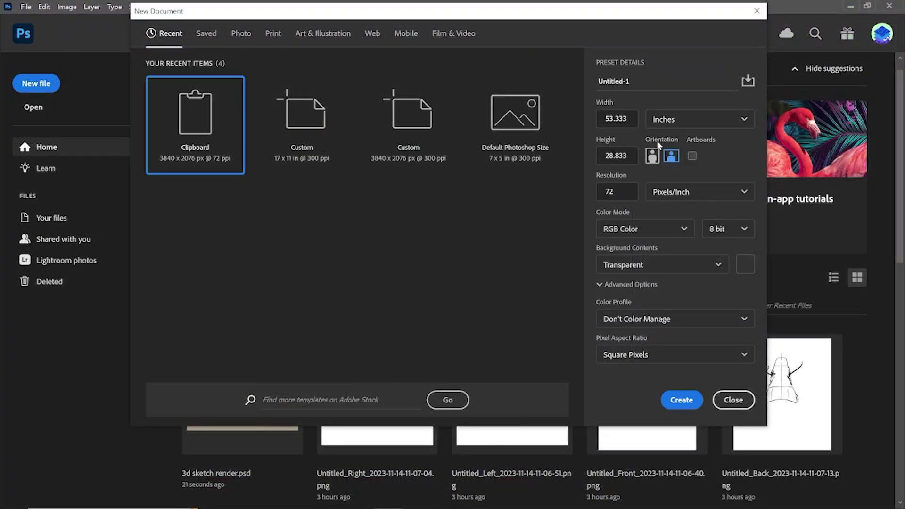
key(BackSpace)
key(BackSpace)
key(BackSpace)
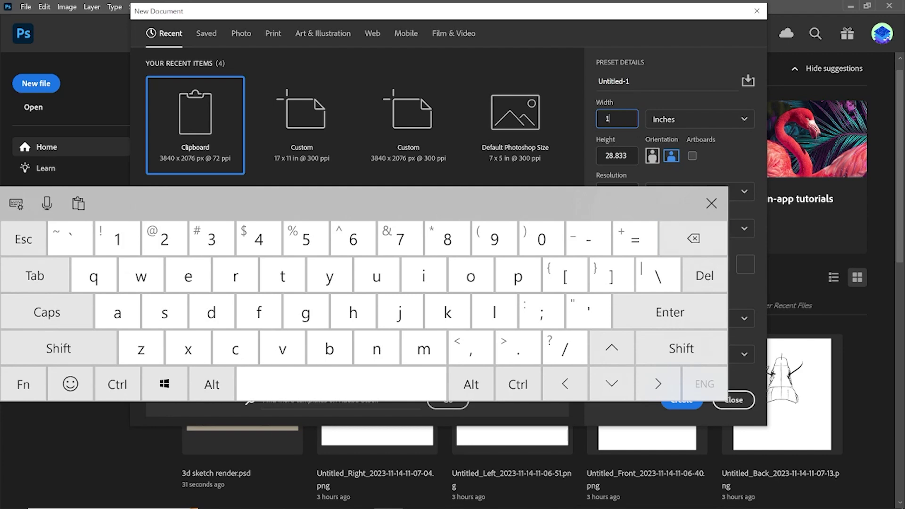
key(Tab)
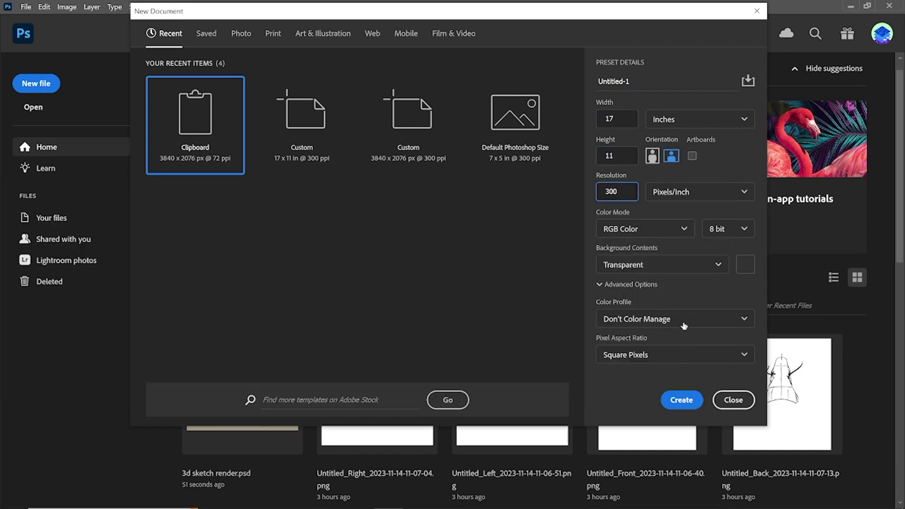
click(682, 400)
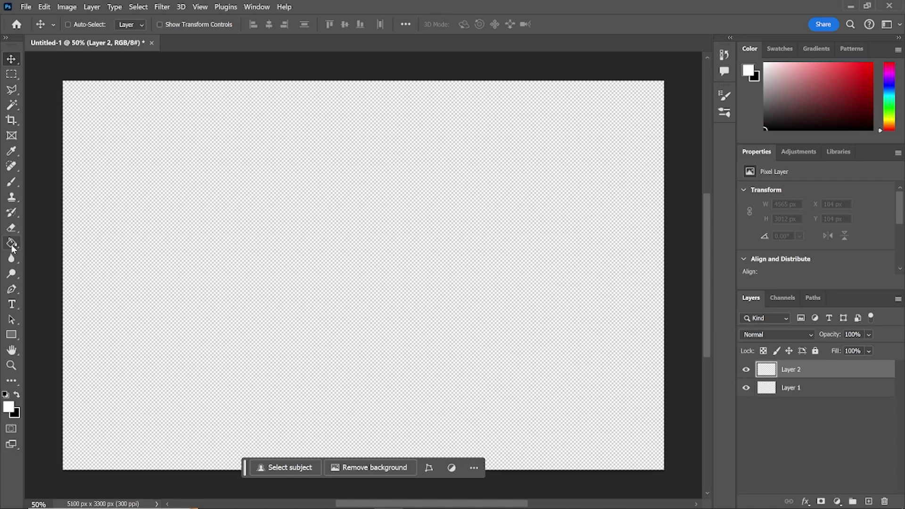
Fill Layer 1 with white and add a beige Color Overlay in Multiply mode at 100% opacity
click(801, 394)
click(524, 390)
click(806, 501)
click(836, 456)
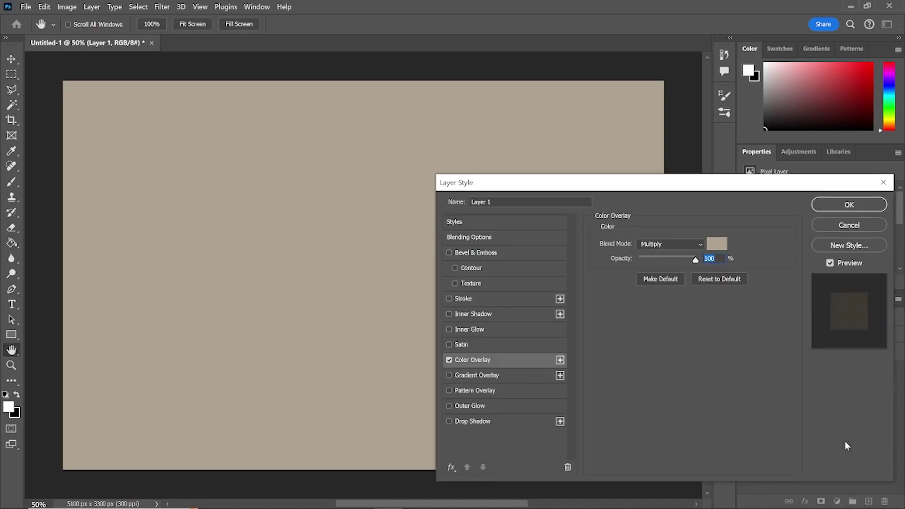
click(861, 204)
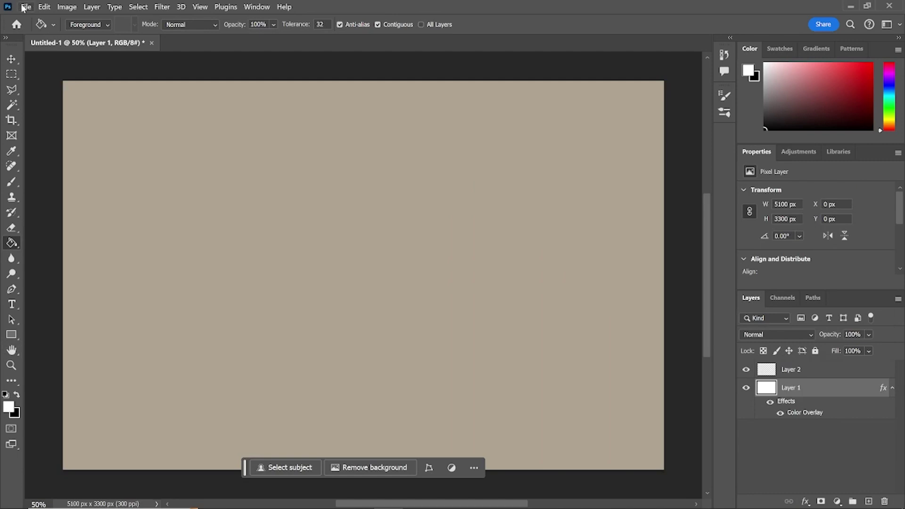
click(25, 7)
click(37, 22)
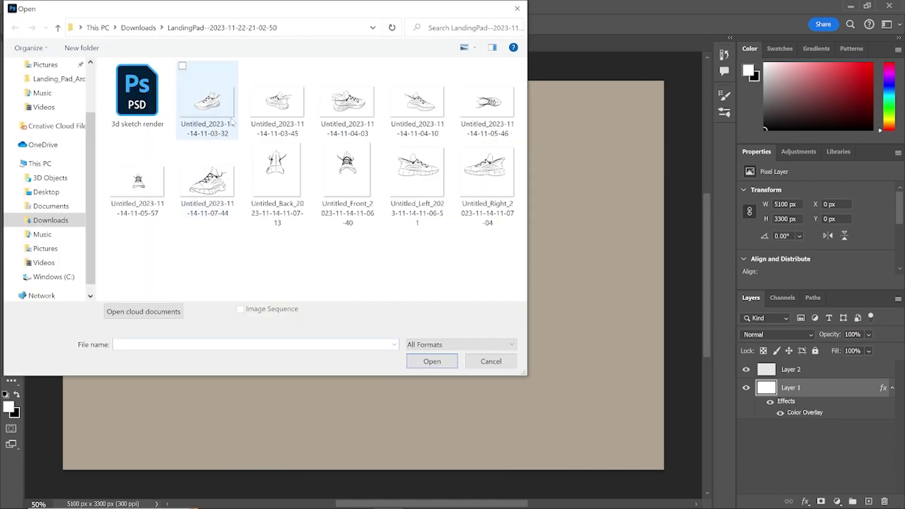
click(207, 176)
click(431, 361)
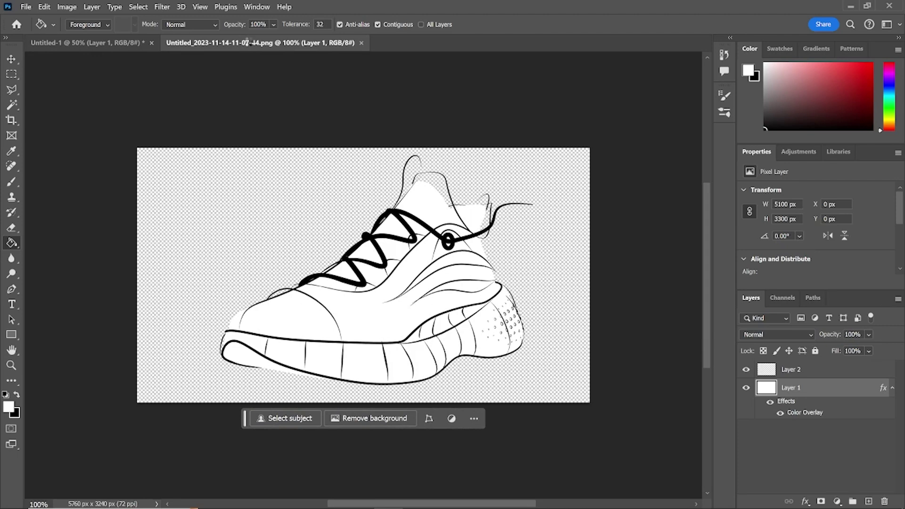
drag(247, 41, 302, 155)
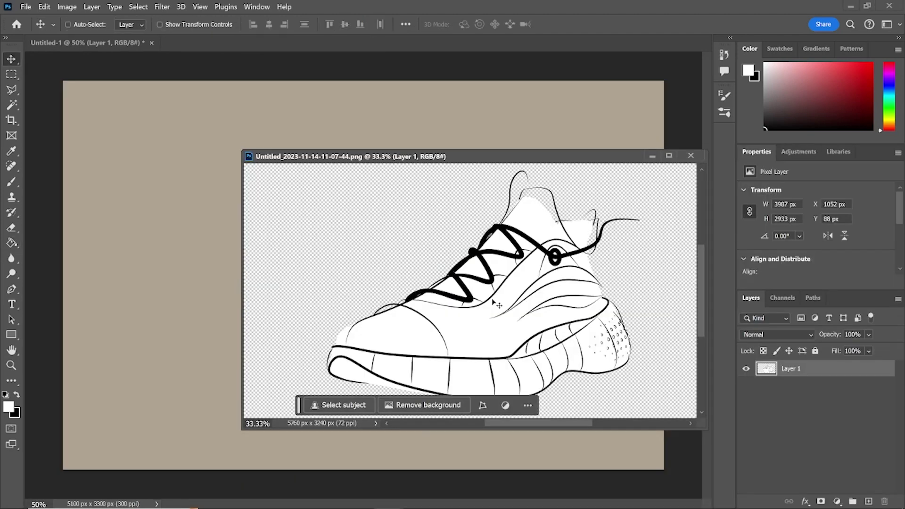
drag(195, 256, 198, 255)
click(691, 155)
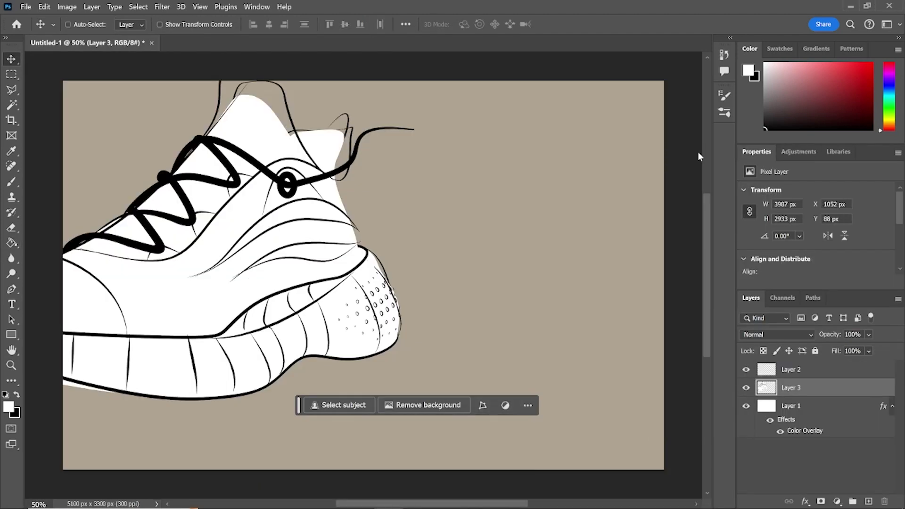
Scale the shoe sketch down to about 55.89% and place it in the lower right of the canvas
drag(433, 294, 666, 362)
click(44, 6)
click(88, 252)
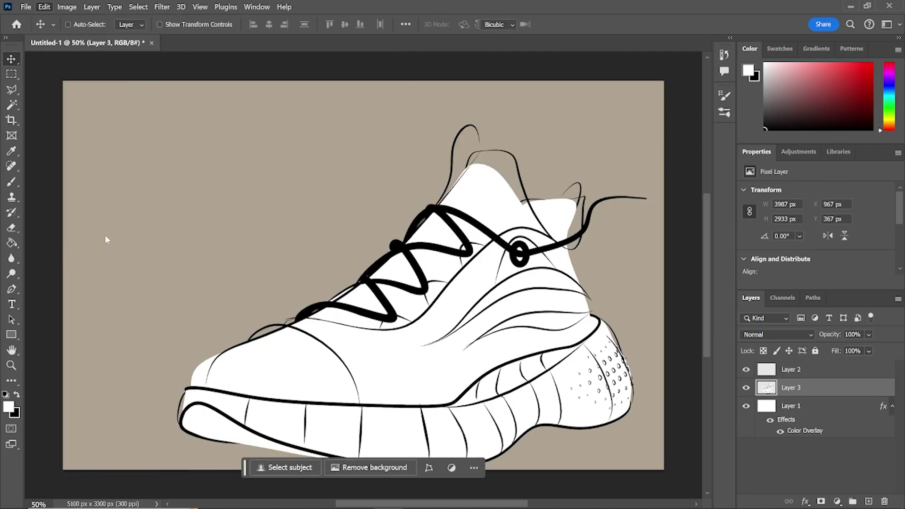
drag(178, 123, 331, 324)
drag(605, 395, 568, 321)
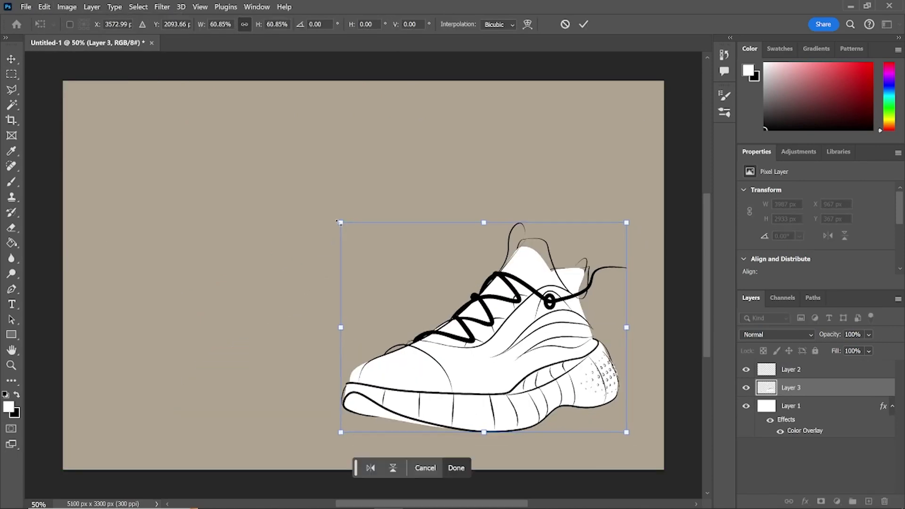
drag(352, 243, 364, 240)
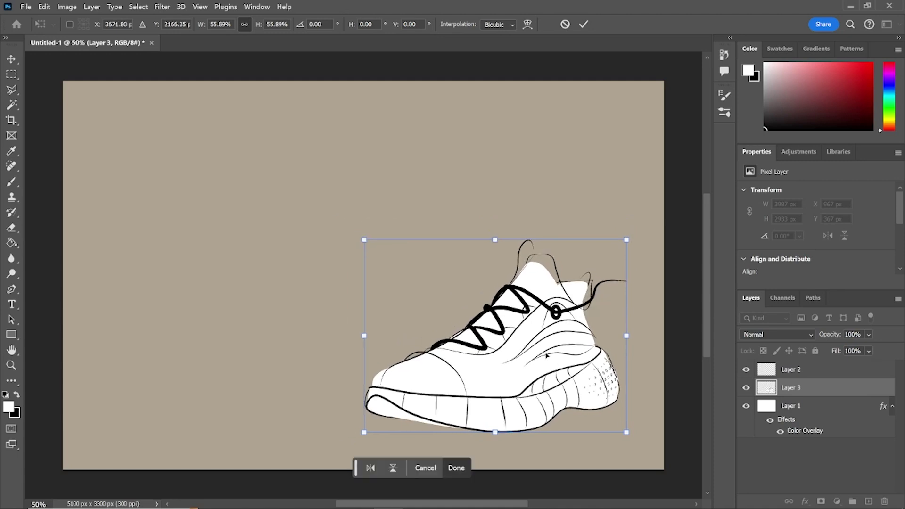
key(Return)
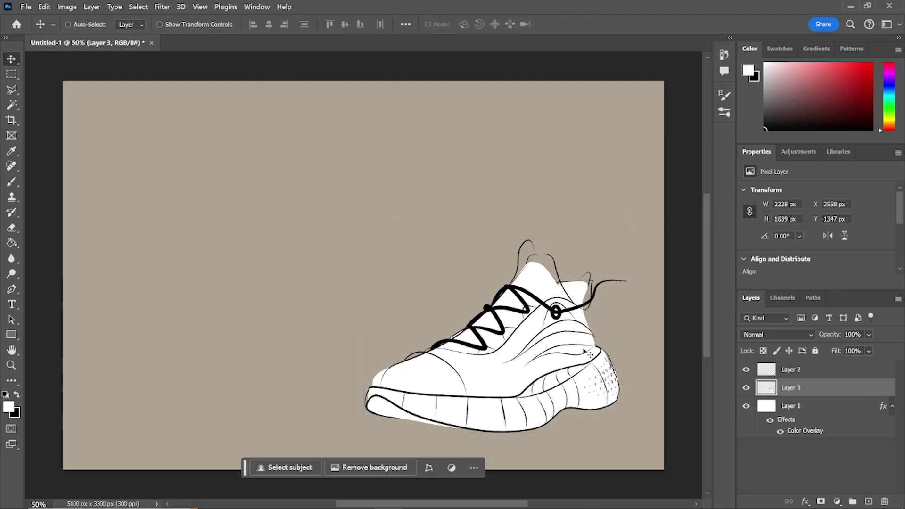
Set the shoe sketch layer's blend mode to Multiply and add an empty layer directly beneath it
click(804, 334)
click(772, 225)
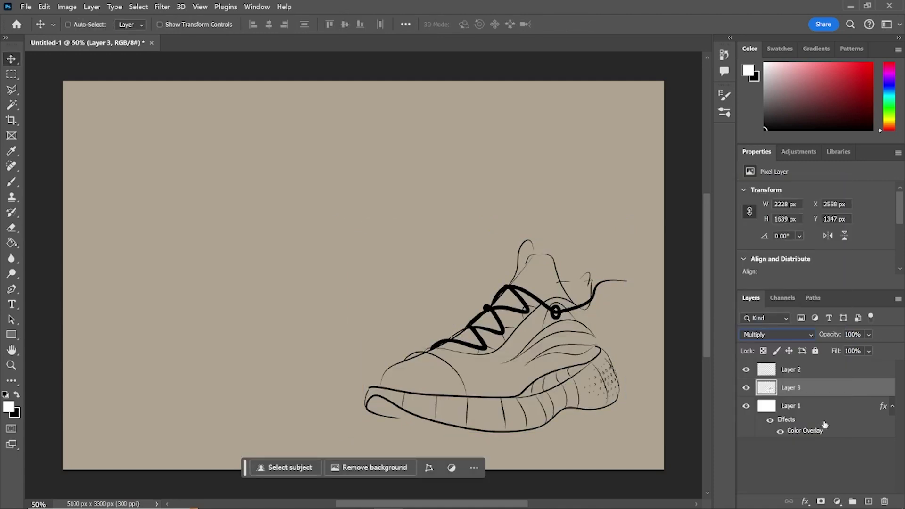
scroll(420, 397, up, 1)
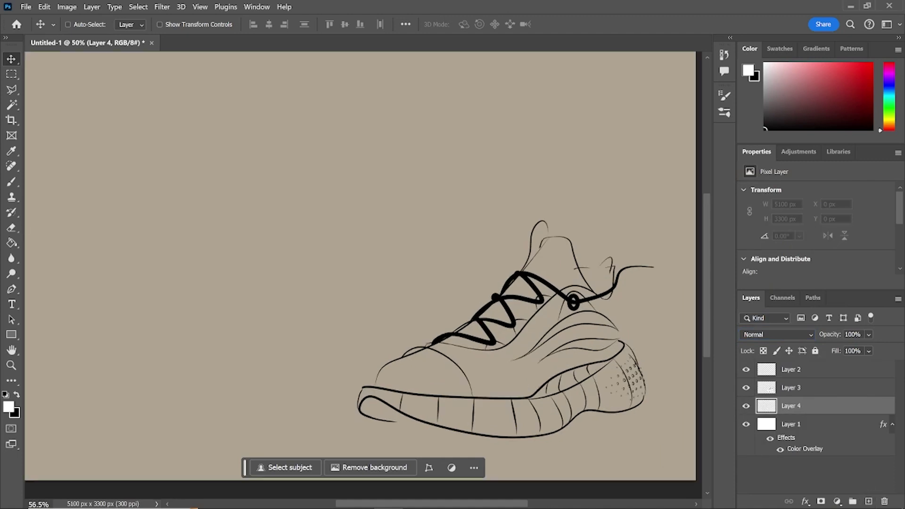
scroll(467, 235, up, 3)
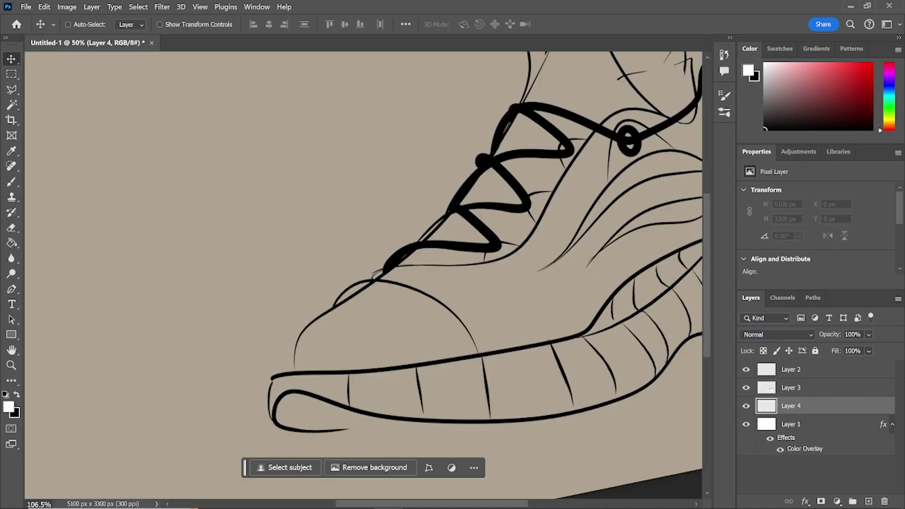
Set up a white Hard Round brush at 171 px with 100% hardness for filling the shoe
click(12, 181)
click(85, 24)
click(390, 9)
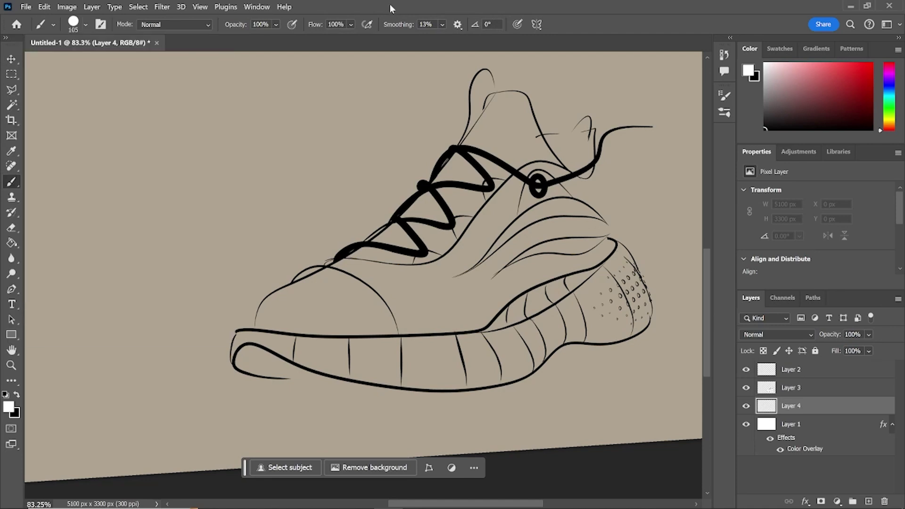
click(85, 24)
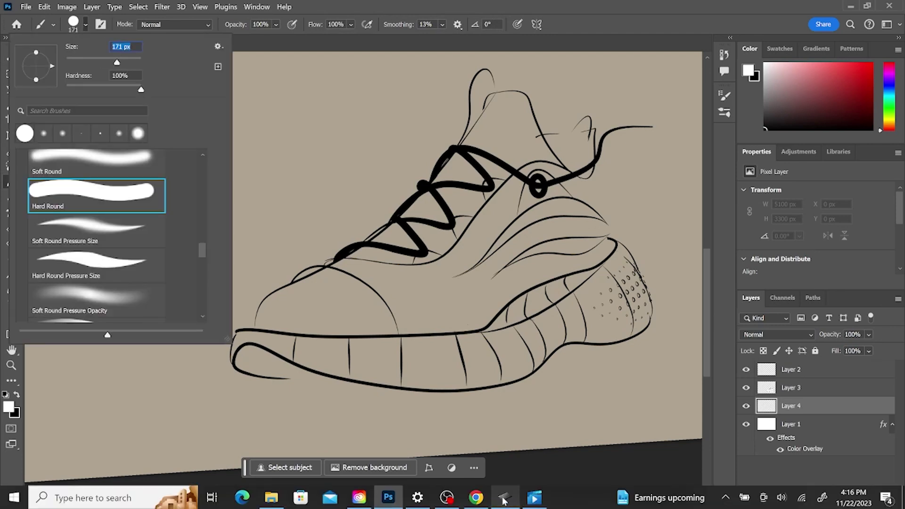
click(505, 497)
click(585, 42)
scroll(349, 306, up, 5)
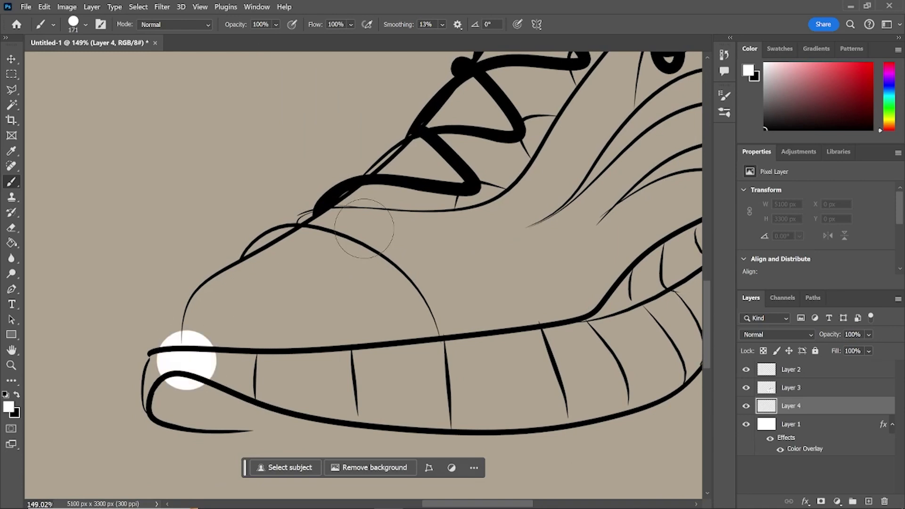
Paint white beneath the line art across the shoe's toe, lacing area and side panel
drag(337, 238, 195, 342)
mouse_move(391, 205)
mouse_down()
mouse_move(479, 273)
mouse_move(339, 386)
mouse_up()
drag(395, 146, 542, 264)
scroll(608, 308, up, 5)
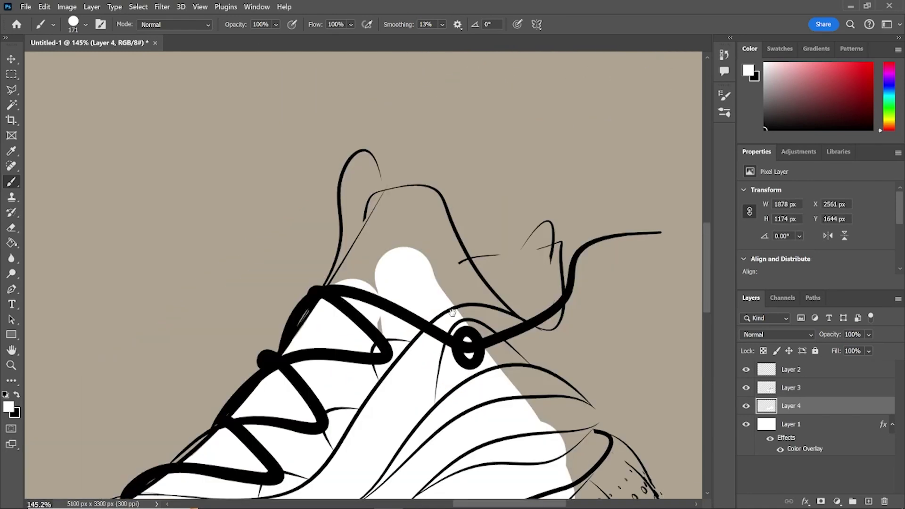
Reduce the brush to 94 px and paint the shoe's tongue, collar and heel area white
key(bracketleft)
key(bracketleft)
key(bracketleft)
key(bracketleft)
key(bracketleft)
key(bracketleft)
key(bracketleft)
key(bracketleft)
click(395, 261)
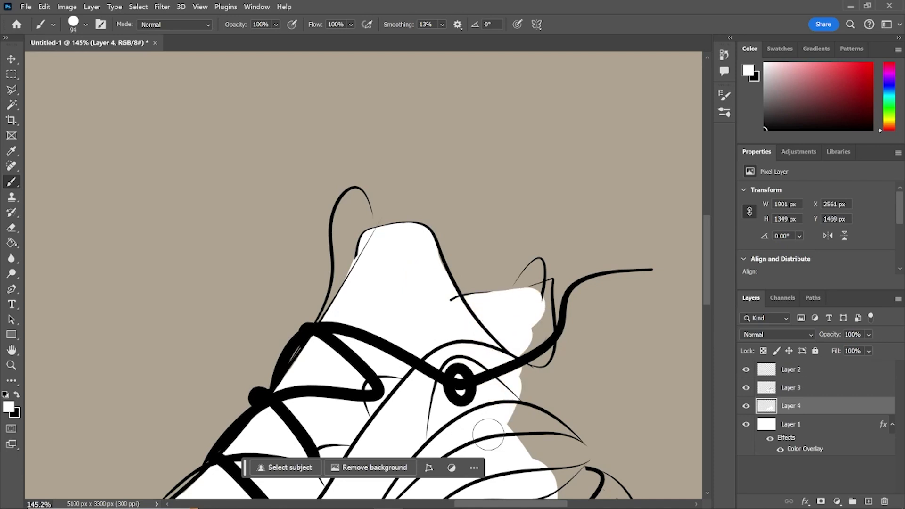
drag(488, 434, 324, 257)
drag(403, 183, 409, 233)
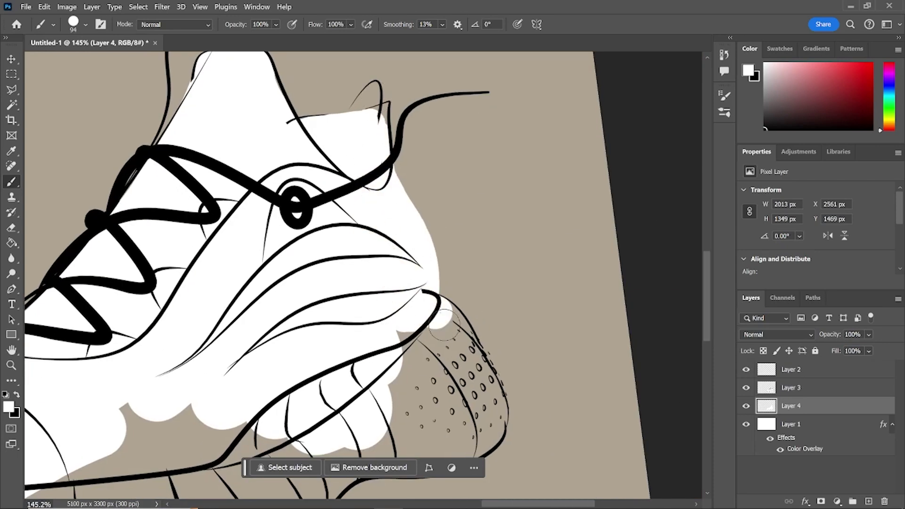
Paint the shoe's heel, midsole and sole white, filling the remaining gaps within the outline
scroll(441, 317, up, 3)
mouse_move(440, 386)
mouse_down()
mouse_move(466, 349)
mouse_move(452, 264)
mouse_move(438, 330)
mouse_up()
scroll(439, 330, up, 2)
scroll(439, 330, down, 1)
drag(202, 358, 334, 363)
drag(394, 323, 137, 298)
scroll(91, 309, up, 2)
drag(57, 333, 520, 329)
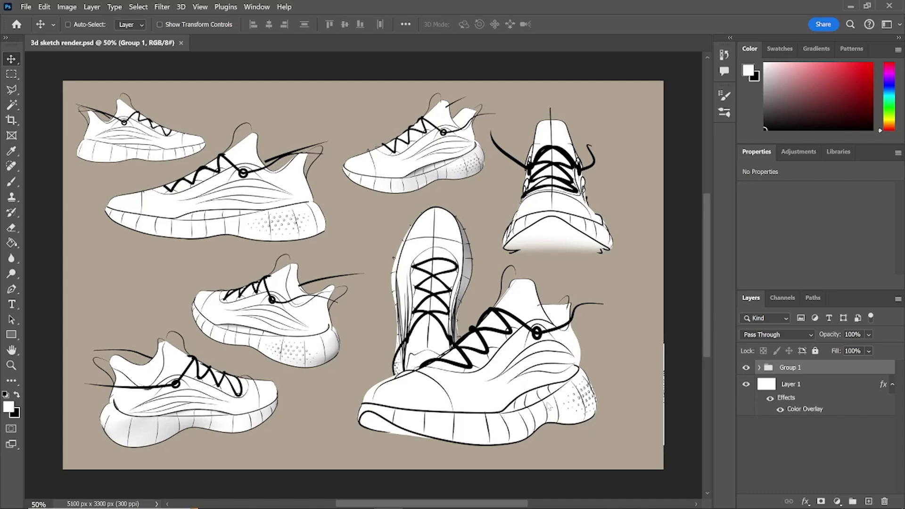
In 3d sketch render.psd, duplicate background Layer 1 as "Layer 1 copy" and hide the copy's Color Overlay
click(794, 386)
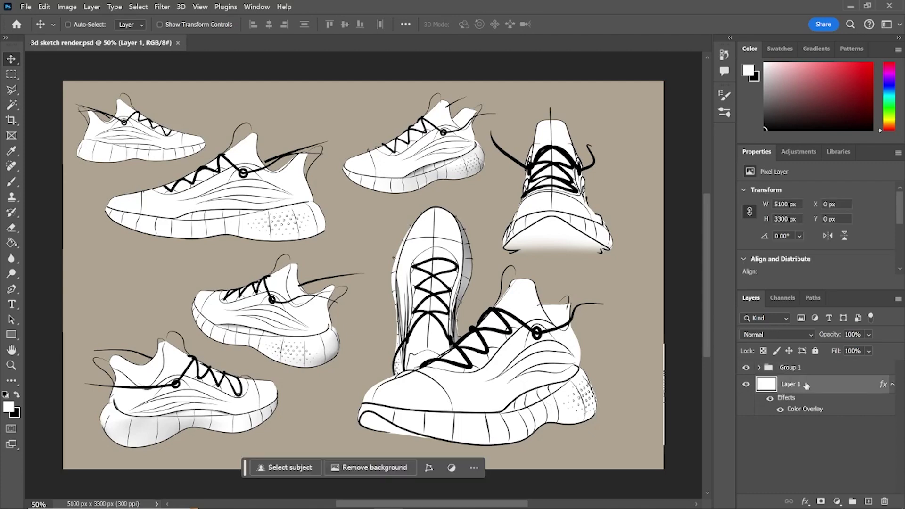
click(898, 298)
click(803, 128)
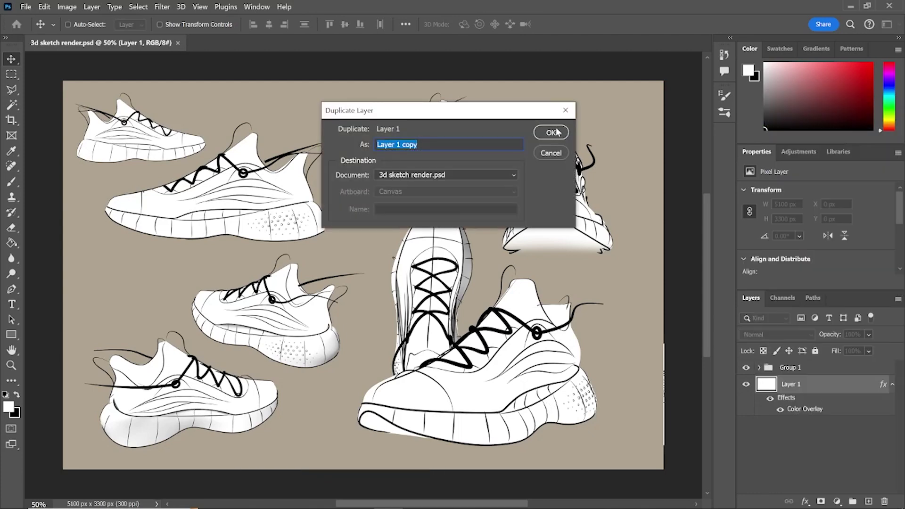
click(558, 132)
click(780, 409)
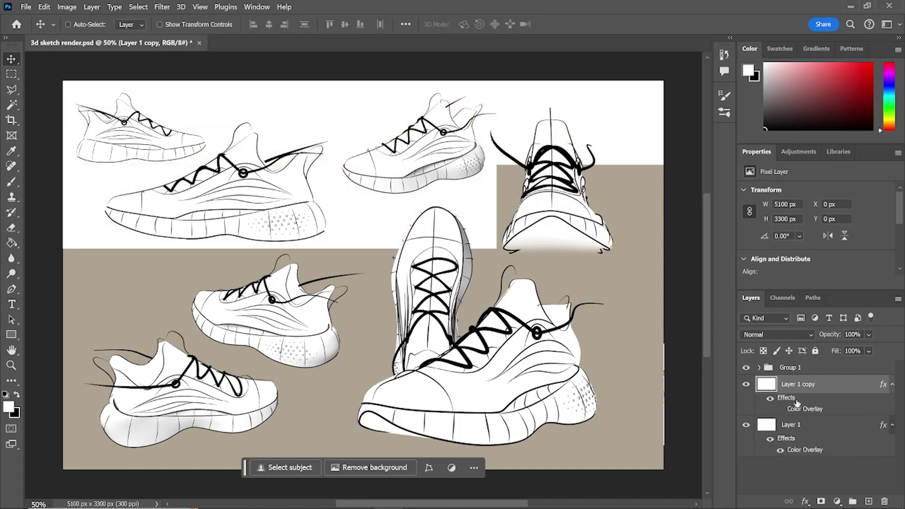
Add a Pattern Overlay with a square grid pattern to Layer 1 copy, using Multiply blending at 100% opacity
click(805, 501)
click(834, 476)
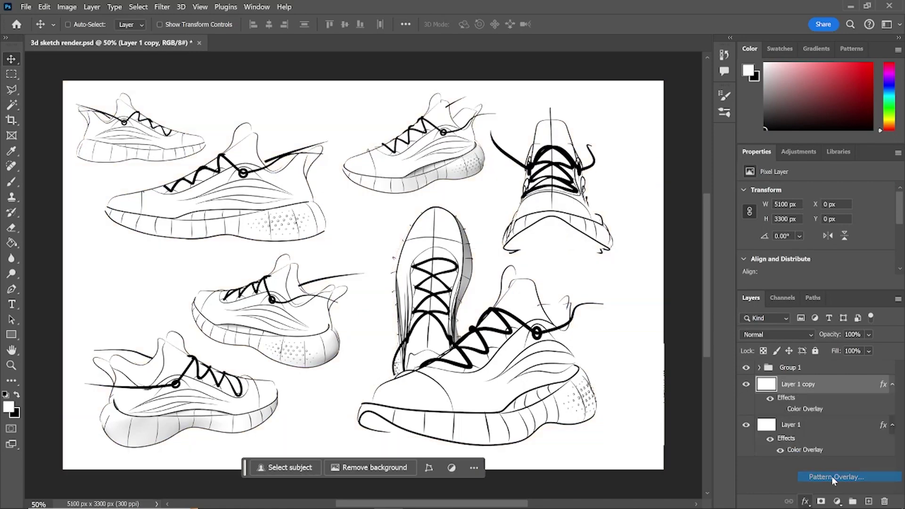
click(654, 283)
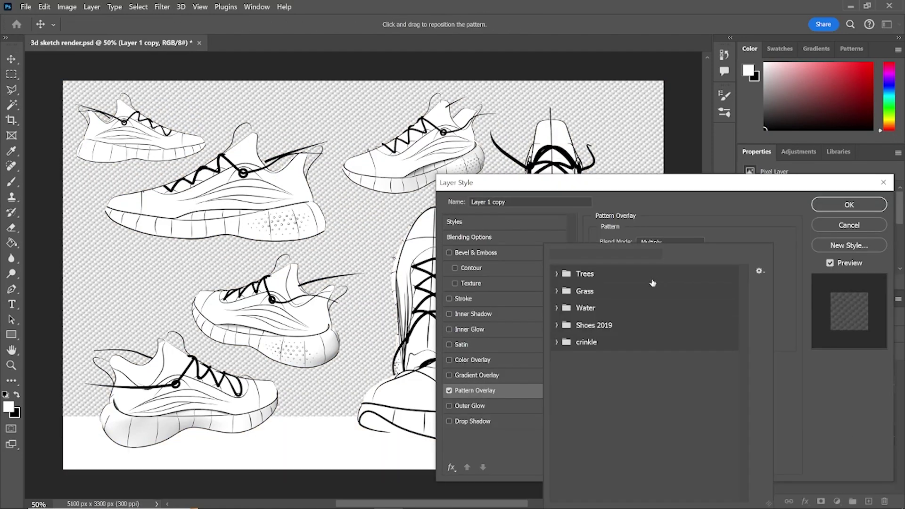
click(584, 327)
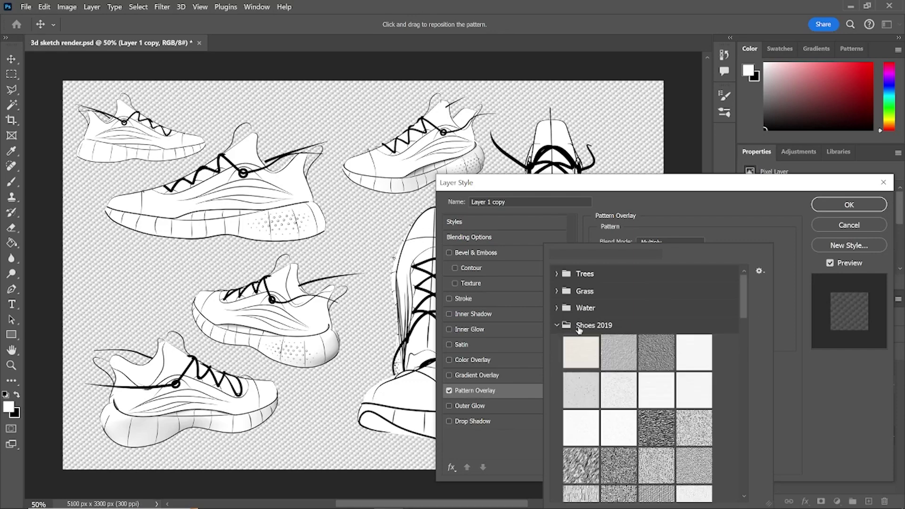
click(789, 354)
click(677, 282)
drag(740, 281, 744, 368)
click(707, 384)
click(859, 204)
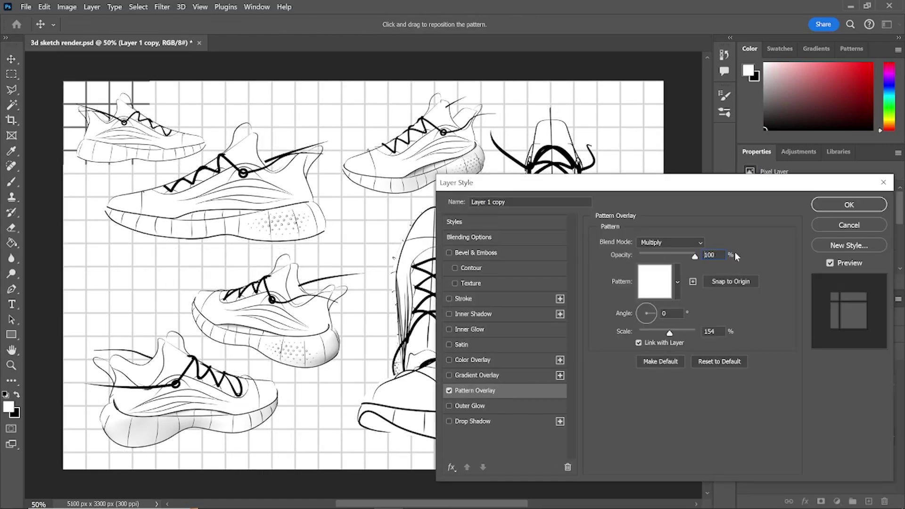
Set the grid pattern's scale to 45% and angle to -55°, and change Layer 1 copy's blend mode to Multiply
mouse_move(669, 331)
mouse_down()
mouse_move(655, 318)
mouse_move(651, 333)
mouse_up()
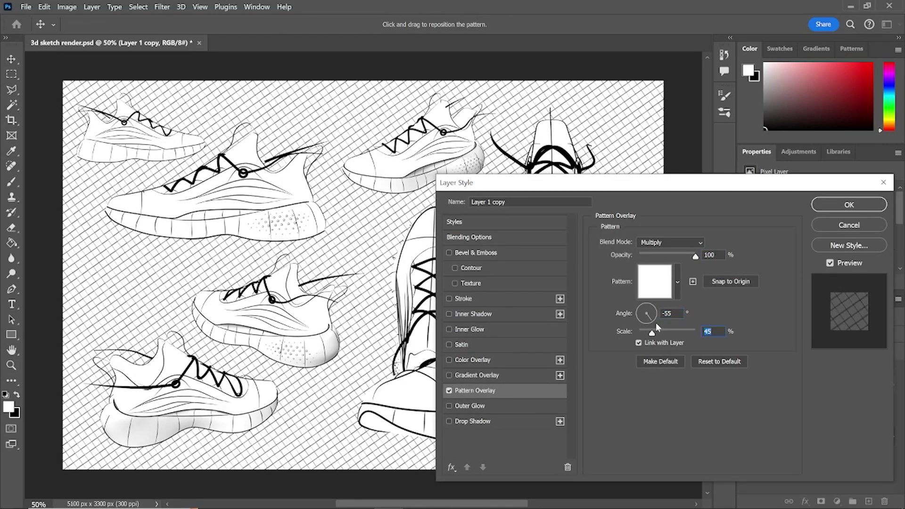
click(825, 203)
click(776, 334)
click(761, 219)
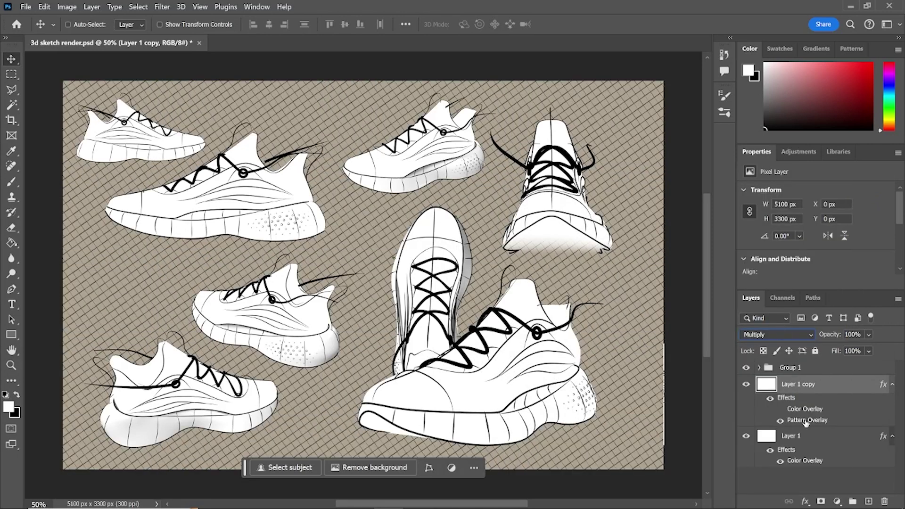
Straighten Layer 1 copy's grid by setting its Pattern Overlay angle to 90°
double_click(806, 419)
text(90)
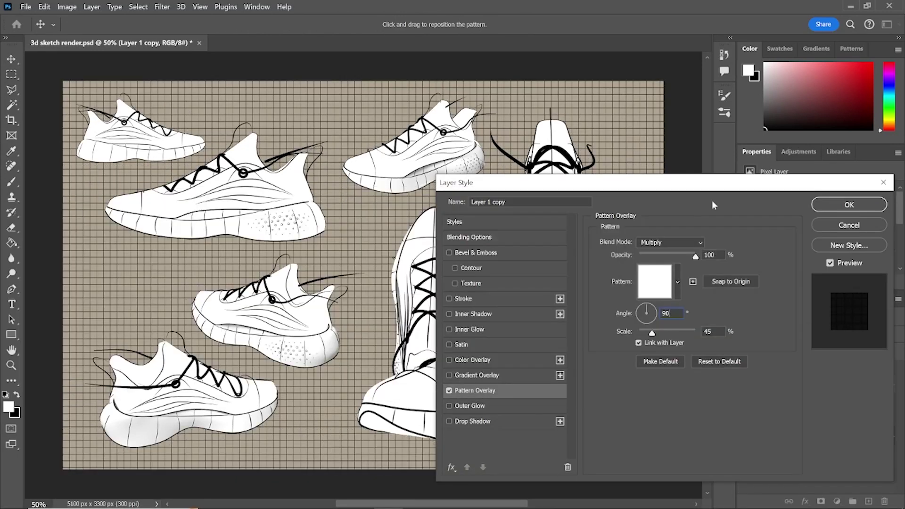
click(843, 204)
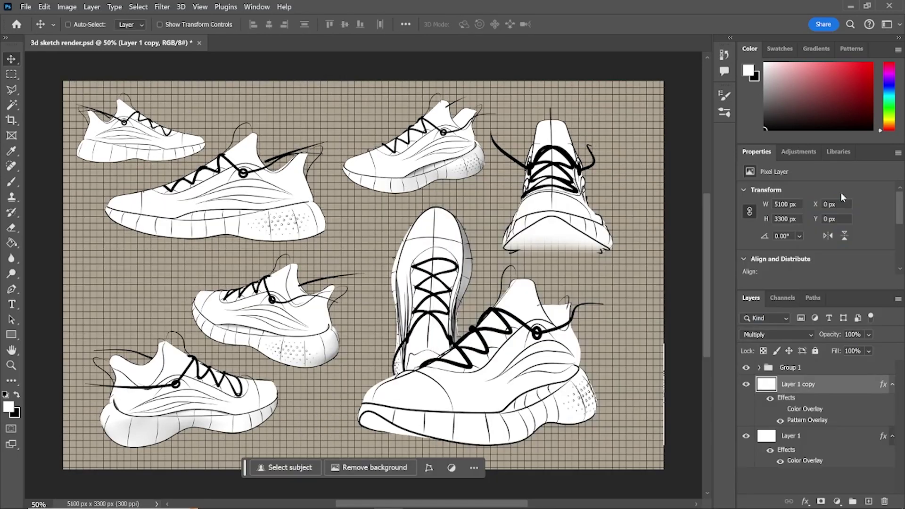
Set up a Soft Round Pressure Opacity eraser at 700 px for fading the background grid on Layer 1 copy
drag(499, 504, 504, 504)
key(e)
click(223, 24)
click(85, 24)
drag(130, 63, 134, 63)
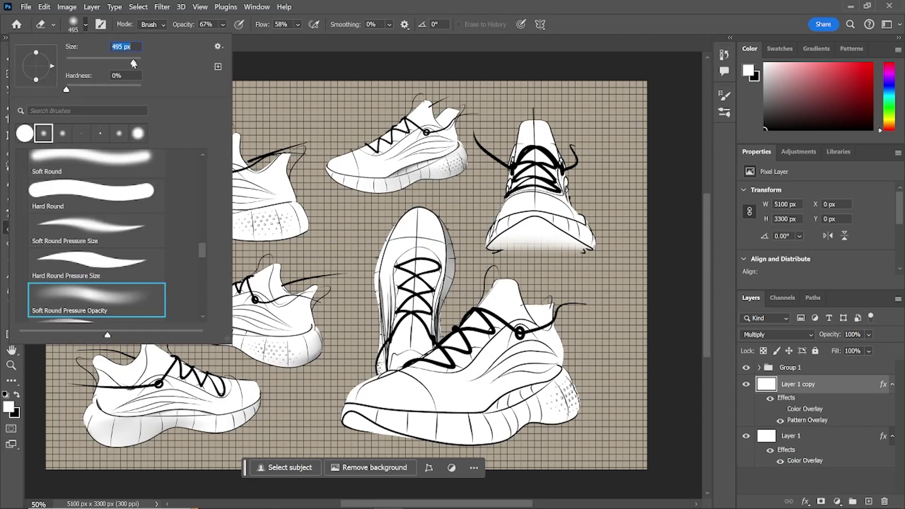
text(700)
click(86, 24)
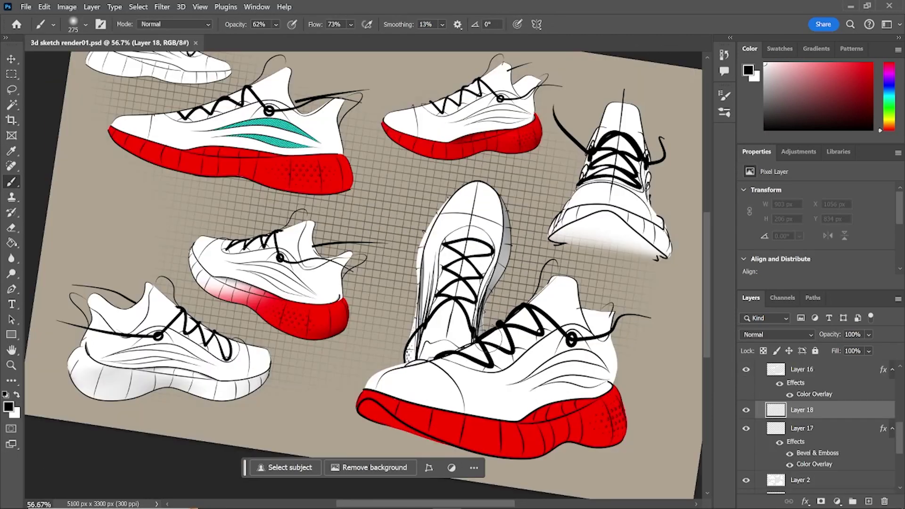
In 3d sketch render01.psd, paint soft black shading on Layer 18 along the large side-view shoe's lower upper and heel, using a 275 px brush
scroll(514, 265, up, 5)
mouse_move(514, 265)
mouse_down()
mouse_move(330, 311)
mouse_move(483, 226)
mouse_up()
mouse_move(516, 258)
mouse_down()
mouse_move(142, 325)
mouse_move(451, 245)
mouse_up()
scroll(245, 282, up, 5)
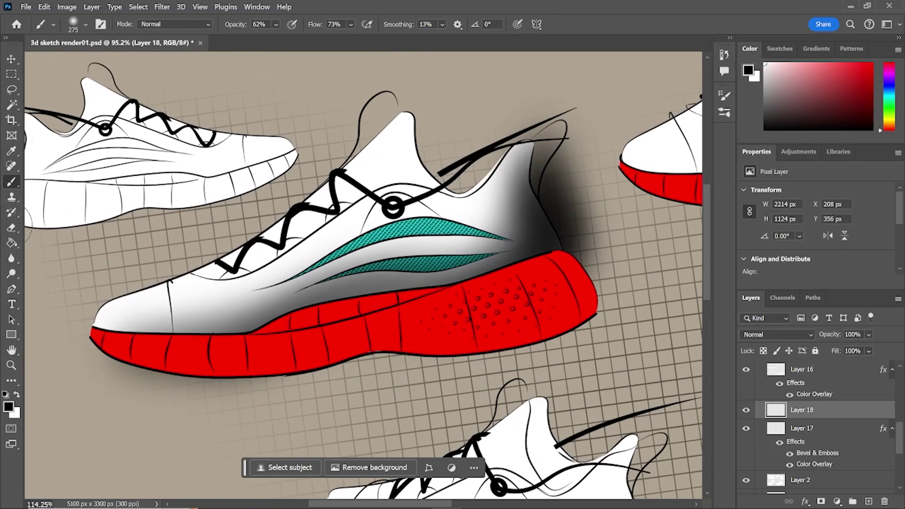
Erase the shading spilling outside the heel outline and lighten the heel's edge with a soft eraser, enlarging it to 448 px
key(e)
click(85, 24)
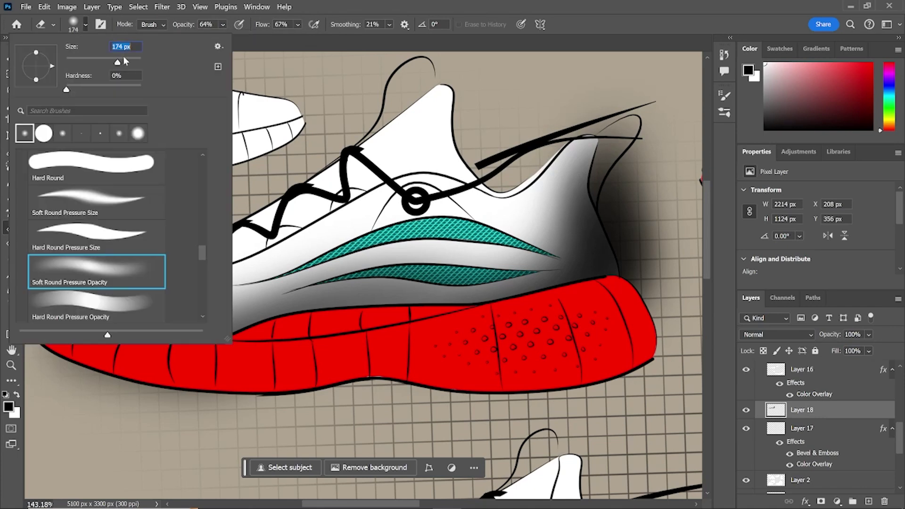
double_click(94, 261)
click(85, 24)
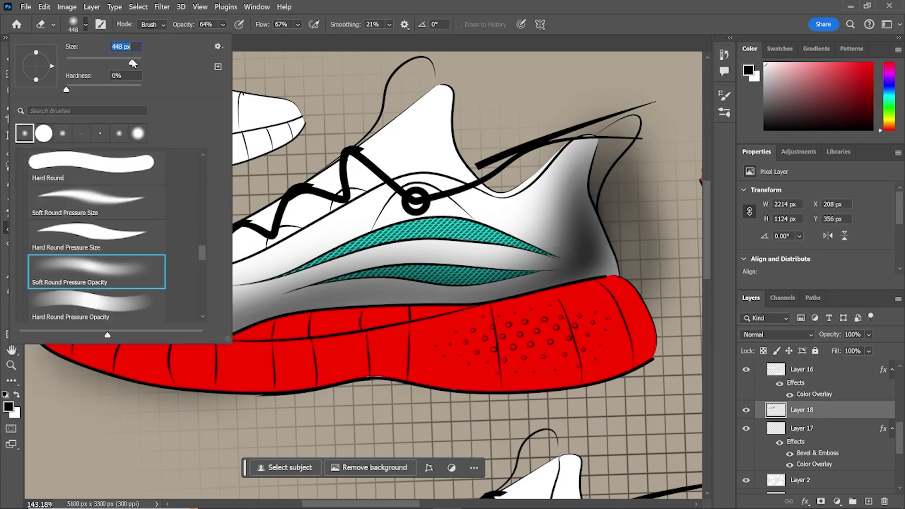
key(Escape)
Load Layer 16's red sole shapes as a selection and paint dark shading on the side-view sole in new Layer 19
key(v)
scroll(899, 440, down, 1)
scroll(899, 440, down, 1)
ctrl+click(775, 371)
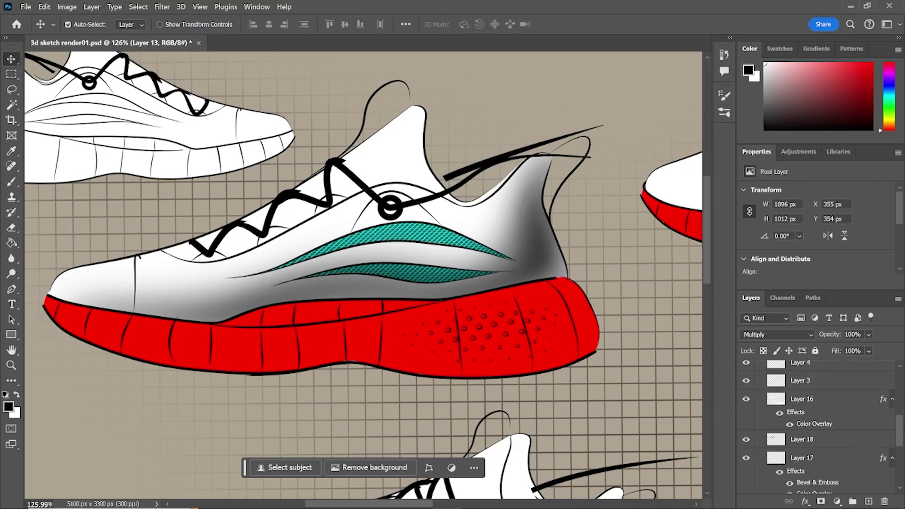
ctrl+click(774, 399)
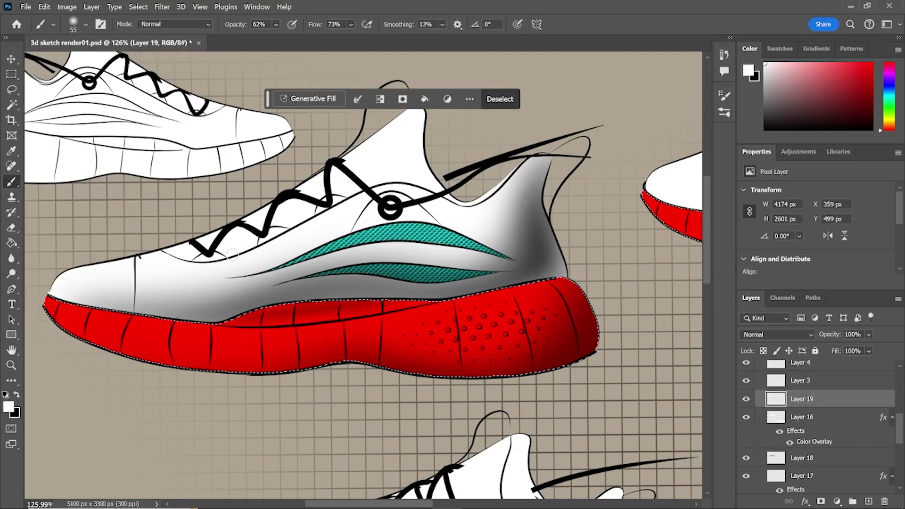
Paint soft white highlights along the side-view midsole and toe of the sole on Layer 19, and clear the selection
click(87, 24)
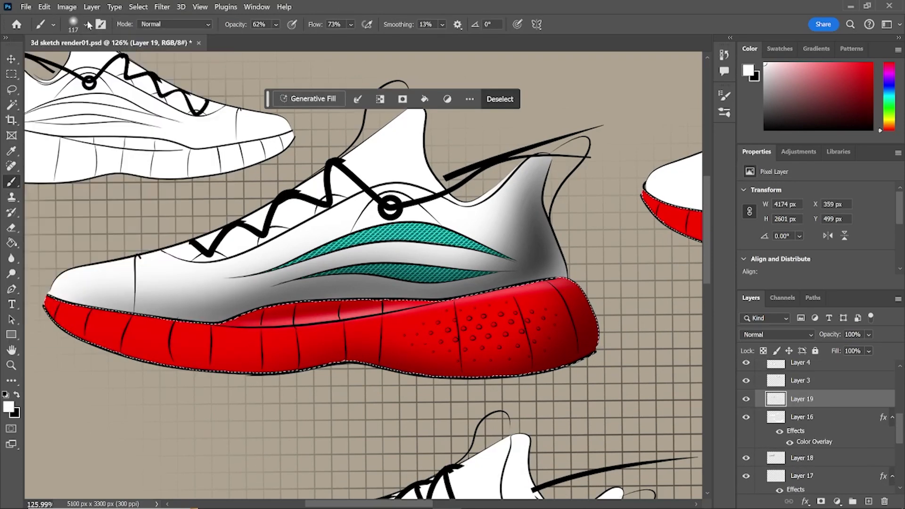
drag(283, 330, 75, 321)
right_click(267, 331)
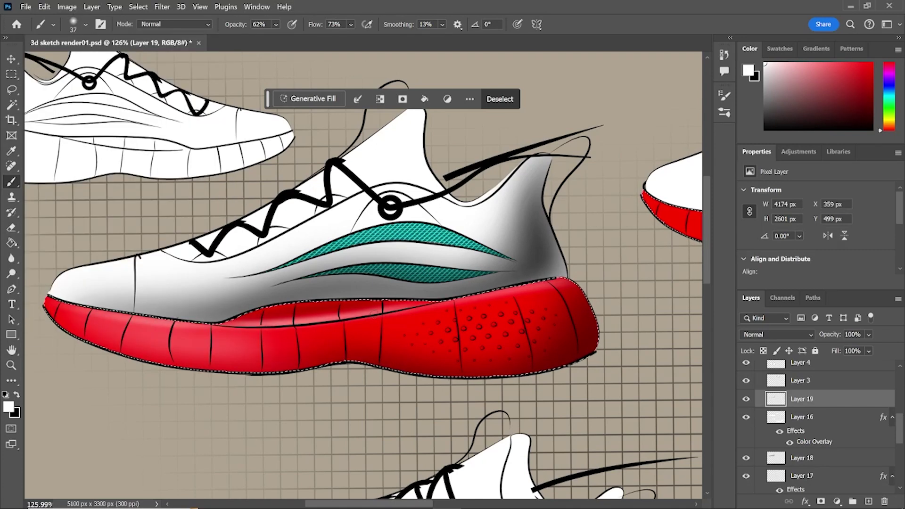
key(ctrl+d)
key(Escape)
On a new layer, fill a long flat ellipse beneath the side-view shoe with black and resize it to 2096 by 61 px
key(alt+bracketleft)
key(0)
key(shift+0)
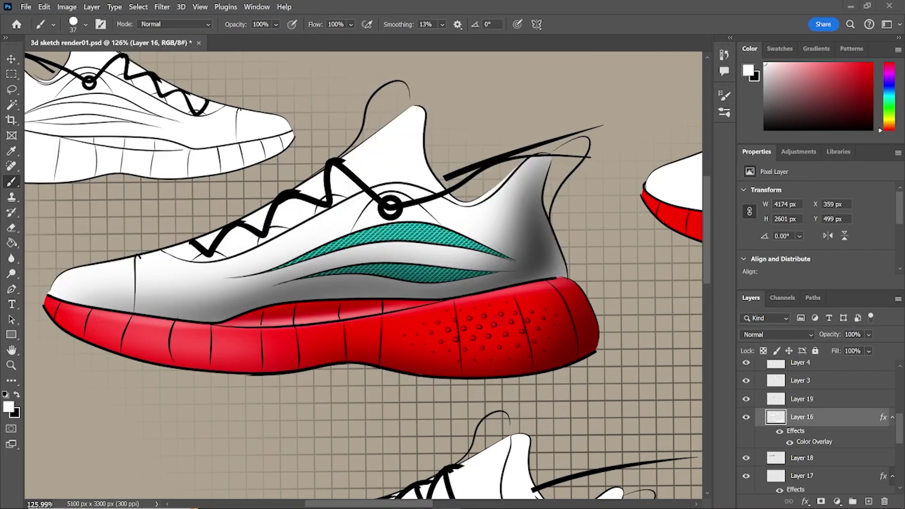
ctrl+click(868, 501)
drag(66, 384, 662, 410)
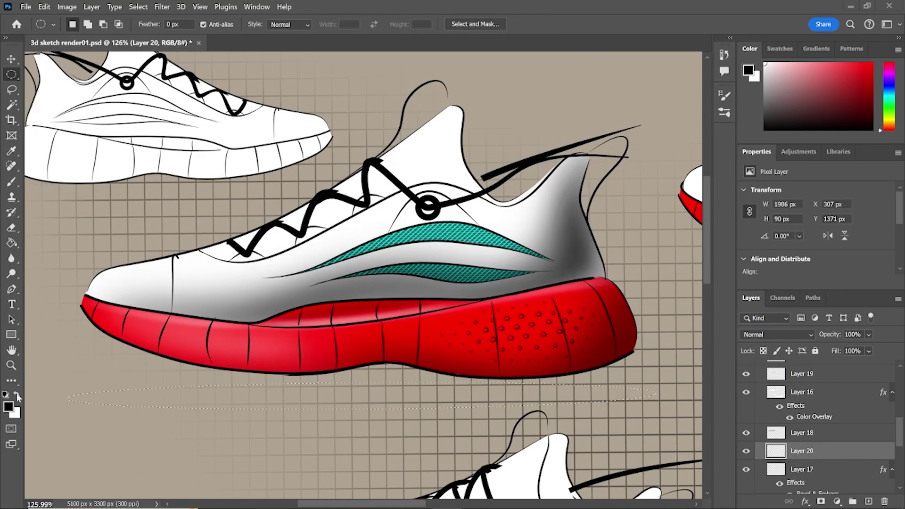
click(343, 402)
key(ctrl+t)
drag(364, 378, 361, 388)
key(Return)
Soften the black ground shadow on Layer 20 with a 10-pixel Gaussian Blur and fade its ends with the eraser
key(ctrl+alt+f)
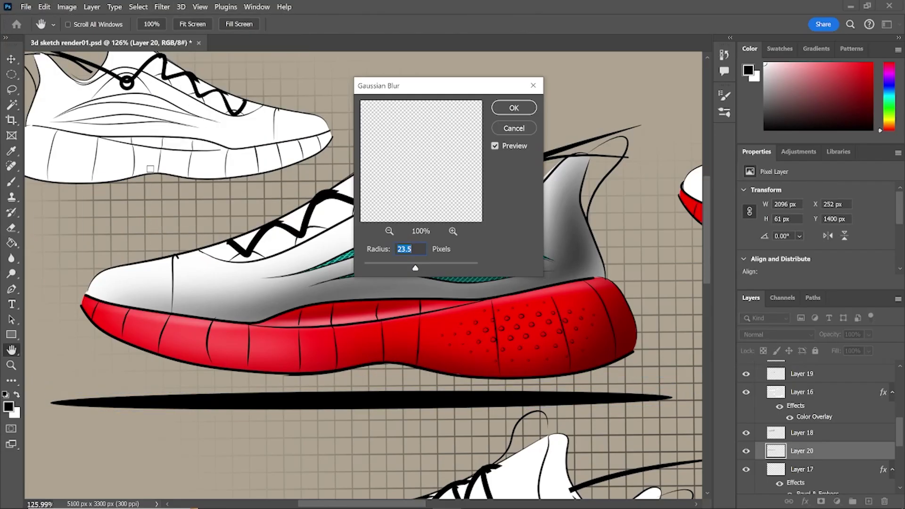
drag(391, 268, 403, 268)
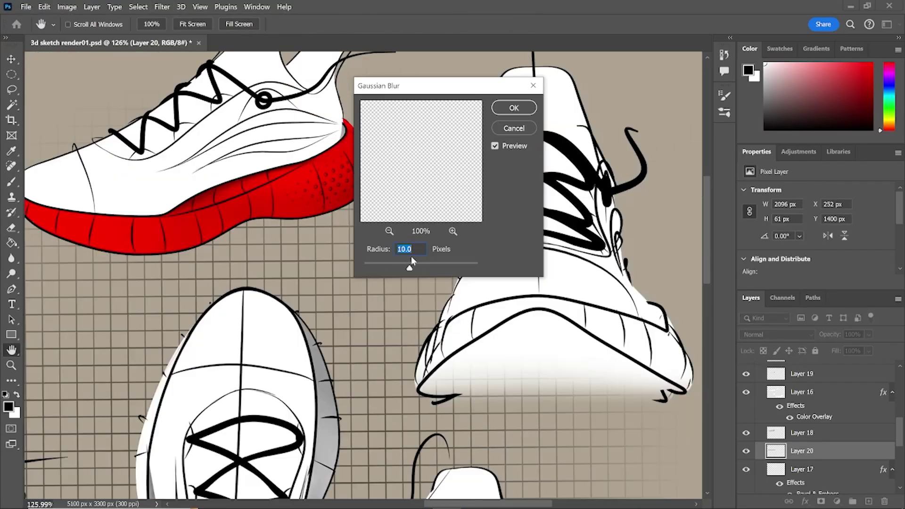
key(Return)
key(v)
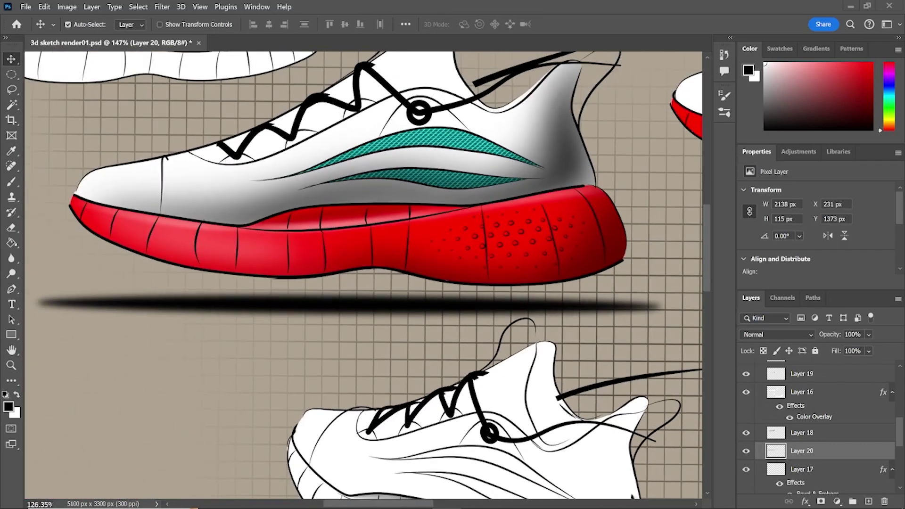
key(e)
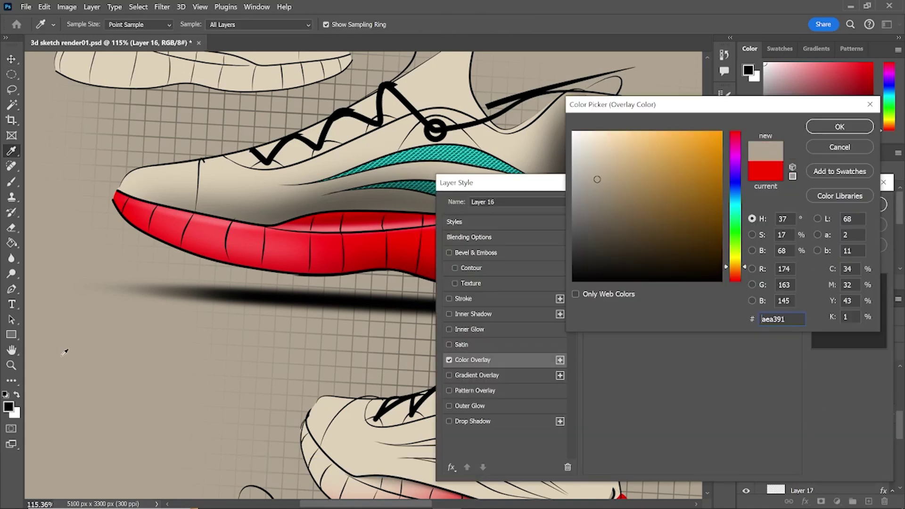
Change Layer 16's Color Overlay from red to a pale cream for all the soles
click(592, 141)
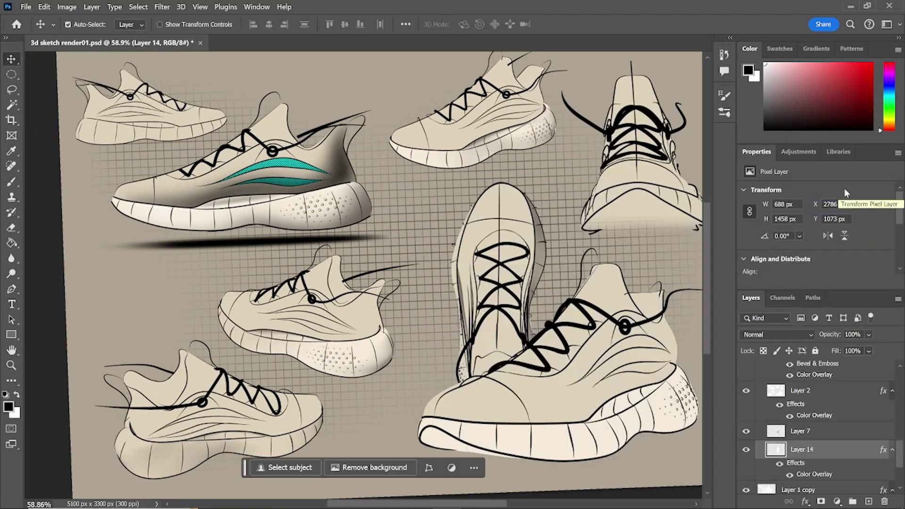
Paint the shoe collars' inner lining white on Layer 22 with a 44 px hard brush, reducing it to 21 px for small areas
click(86, 25)
click(101, 28)
key(bracketright)
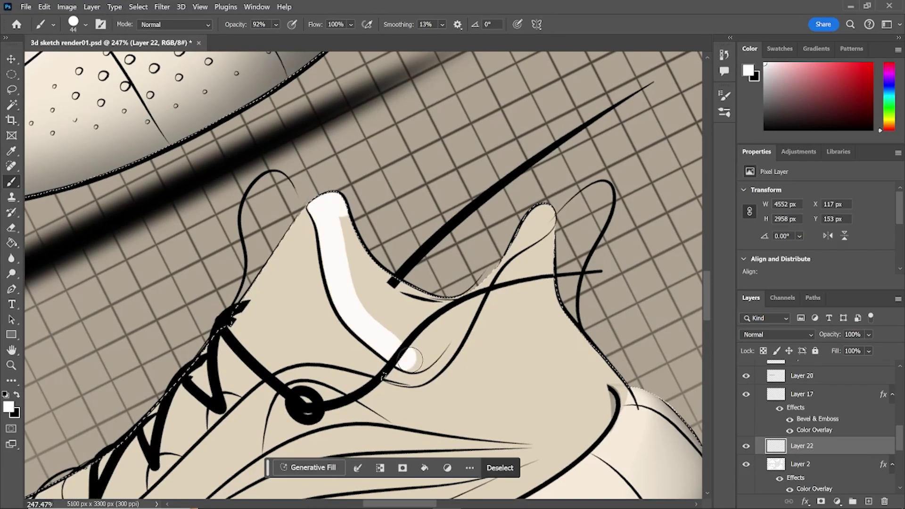
drag(359, 245, 448, 339)
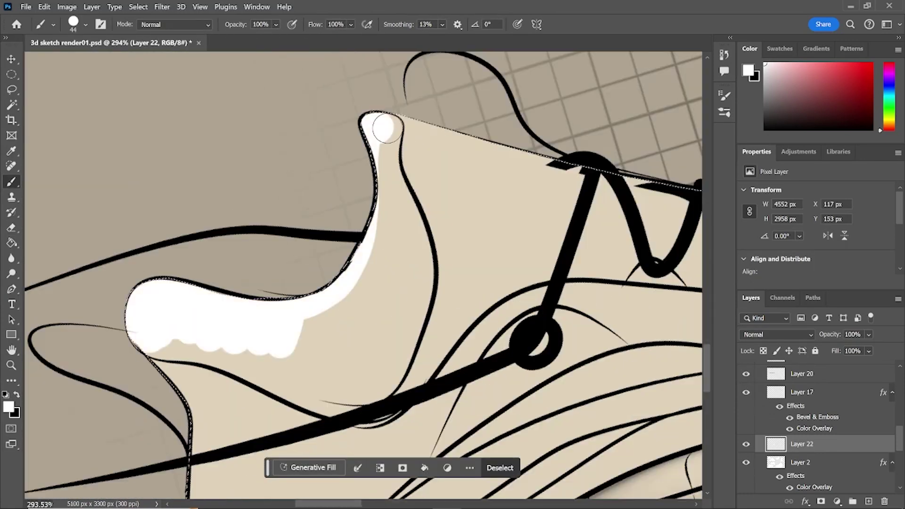
drag(386, 197, 291, 291)
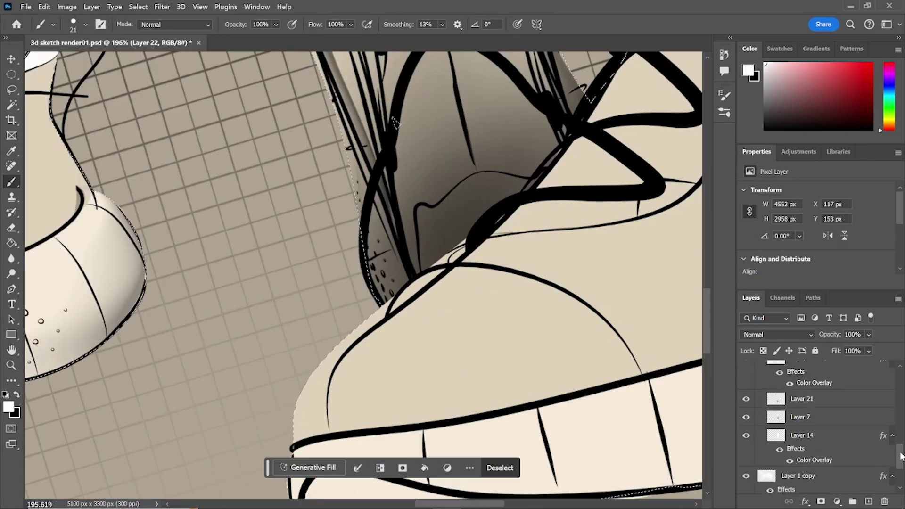
drag(490, 179, 442, 245)
Move Layer 22 between Layer 7 and Layer 14, fit the sheet in view and check Layer 2's layer style
drag(827, 439, 828, 368)
key(ctrl+0)
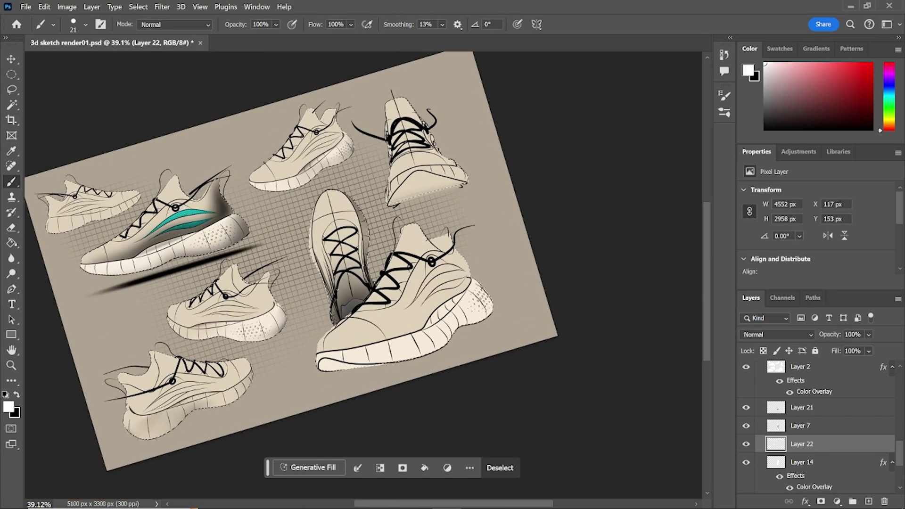
double_click(801, 369)
click(848, 206)
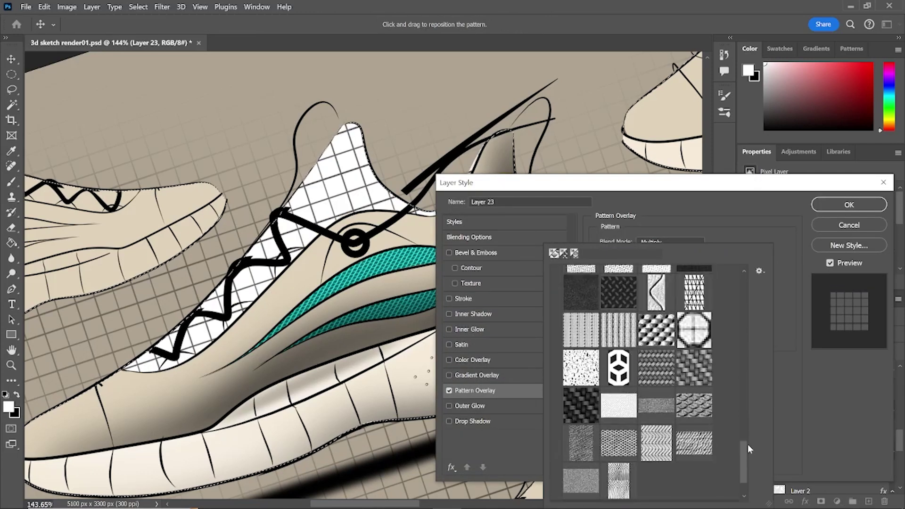
Give Layer 23's tongue area a woven Pattern Overlay at 19° and 45% scale, and blend the layer with the tan upper
click(747, 444)
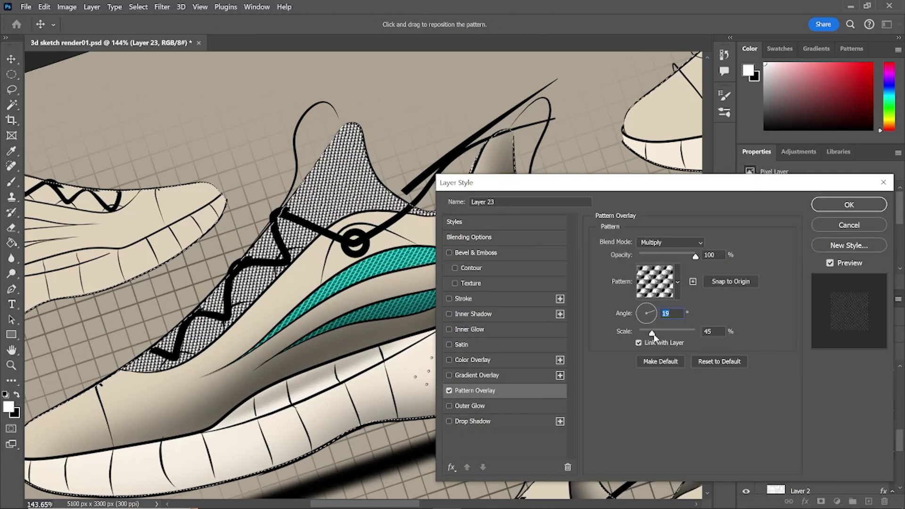
key(Return)
click(777, 334)
click(779, 333)
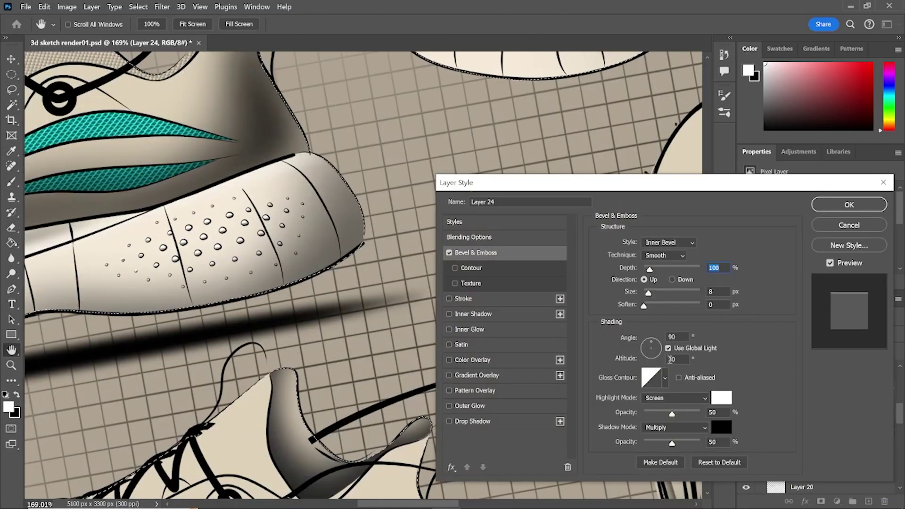
Apply an Inner Bevel to the sole dots on Layer 24 with 100% depth and 8 px size
click(838, 205)
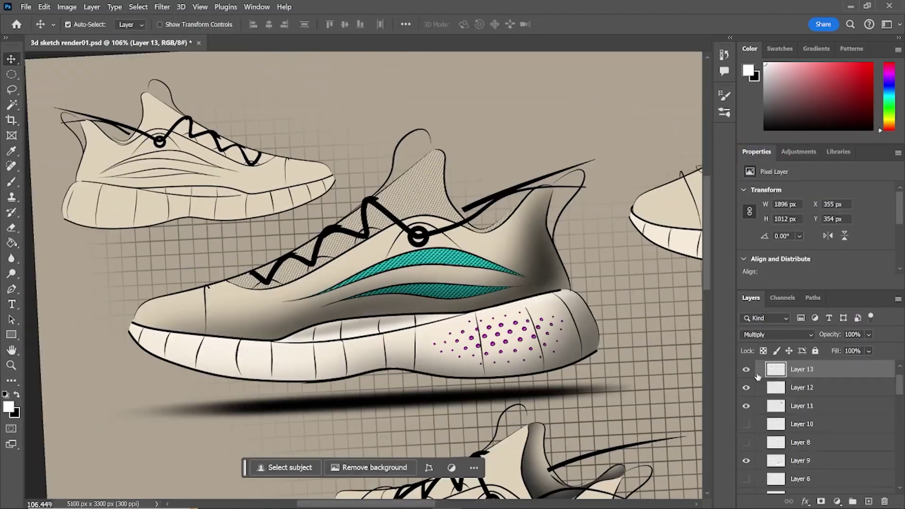
Paint soft white highlights over the side-view shoe's laces on new Layer 25, reducing the soft brush to 152 px
click(87, 25)
double_click(94, 280)
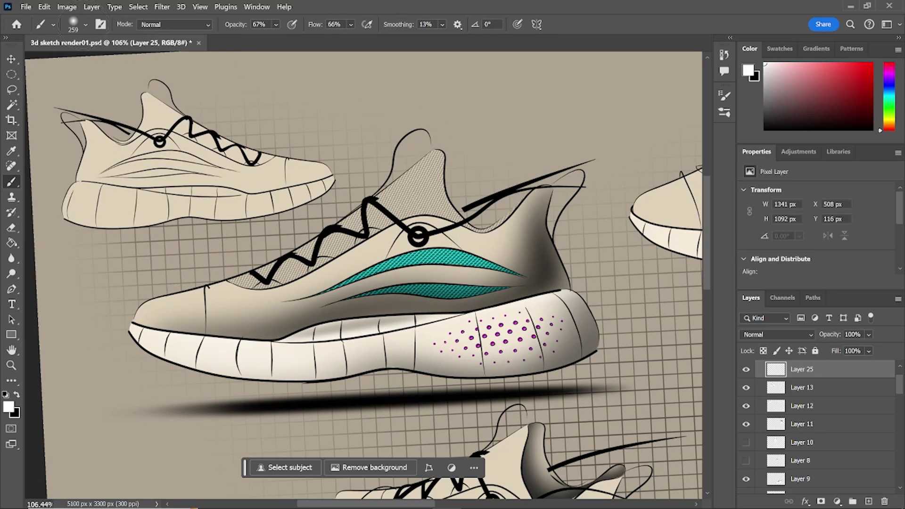
key(bracketleft)
key(bracketleft)
key(bracketleft)
key(bracketleft)
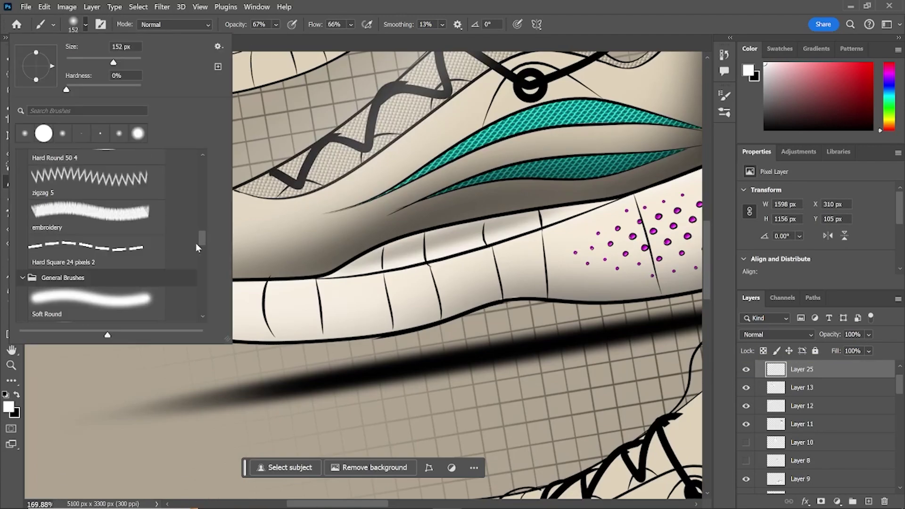
Outline angular lugs along the underside of the side-view shoe's sole on Layer 25 with a thin 9 px black brush
scroll(196, 242, down, 3)
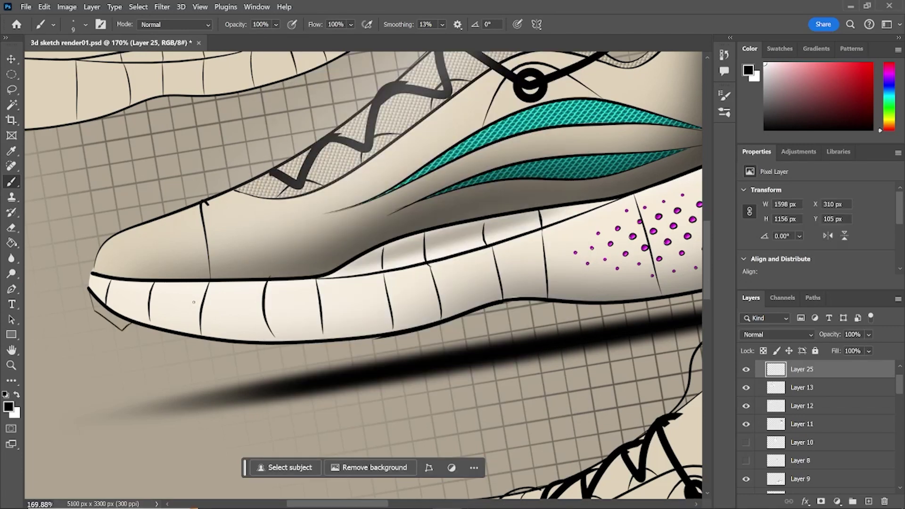
drag(150, 330, 193, 347)
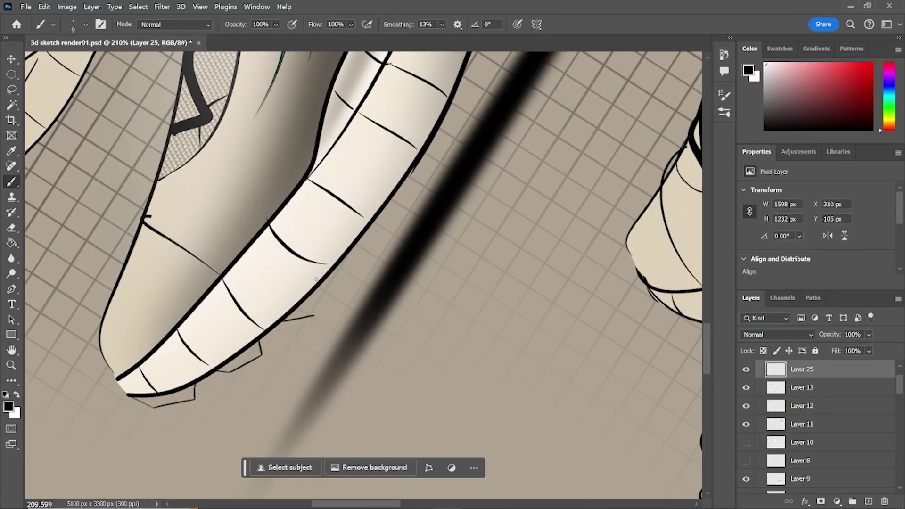
drag(282, 323, 315, 314)
drag(335, 279, 314, 316)
scroll(362, 273, down, 5)
scroll(280, 259, up, 3)
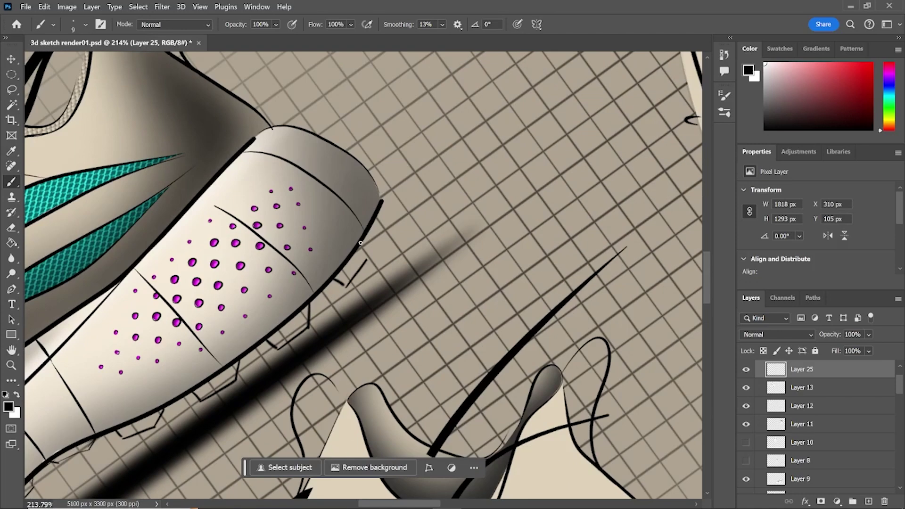
drag(361, 243, 382, 203)
Fill the outsole lugs solid black on new Layer 26, painting inside their outlines with a 12 px brush
click(868, 501)
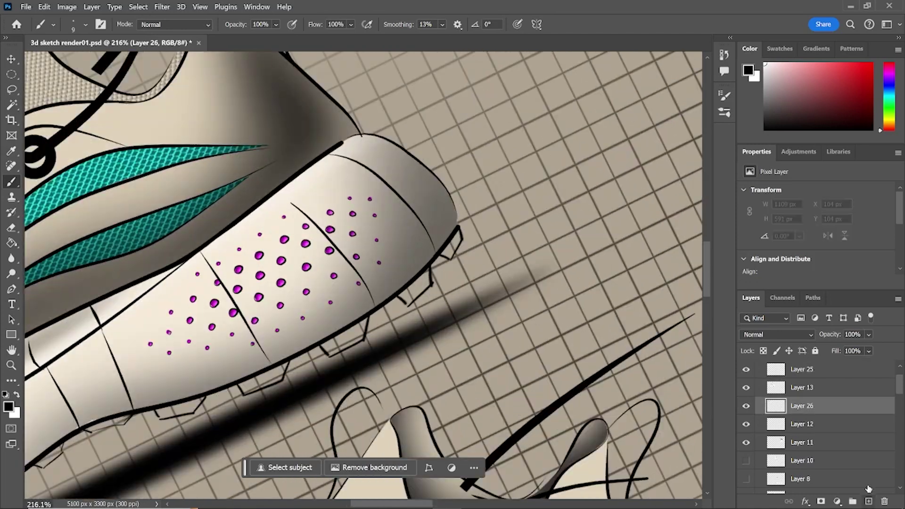
scroll(359, 332, up, 6)
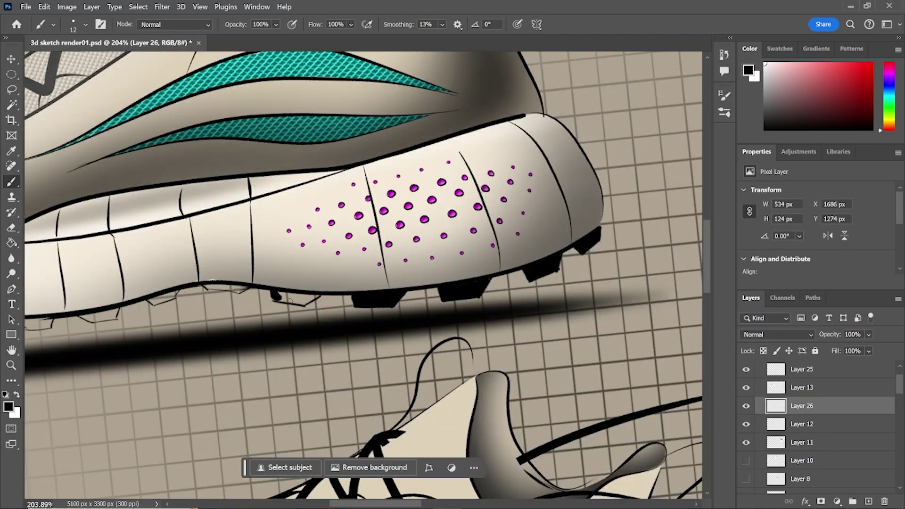
scroll(244, 239, down, 3)
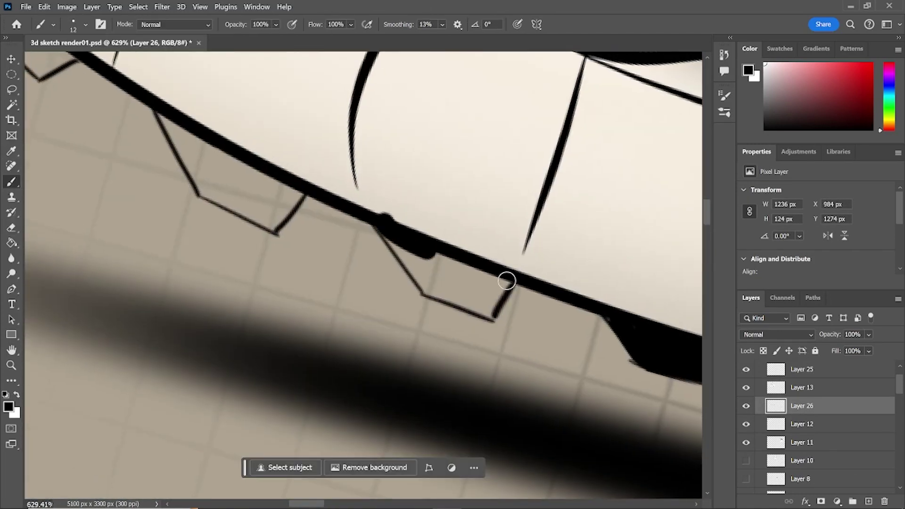
scroll(192, 142, up, 5)
Shade the top-view shoe on new Layer 27 with soft black shadows and white highlights at 63% opacity and 70% flow
click(11, 182)
scroll(349, 386, down, 6)
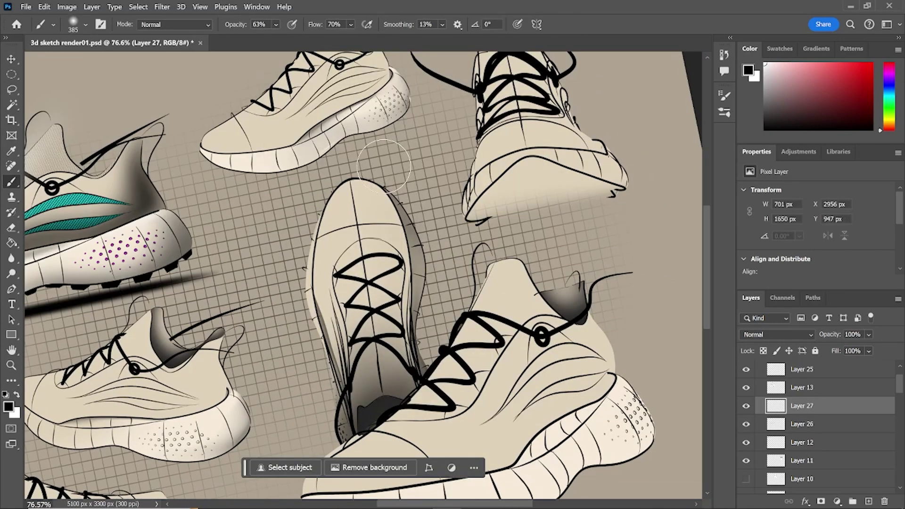
mouse_move(384, 166)
mouse_down()
mouse_move(396, 358)
mouse_move(377, 198)
mouse_up()
key(x)
right_click(272, 176)
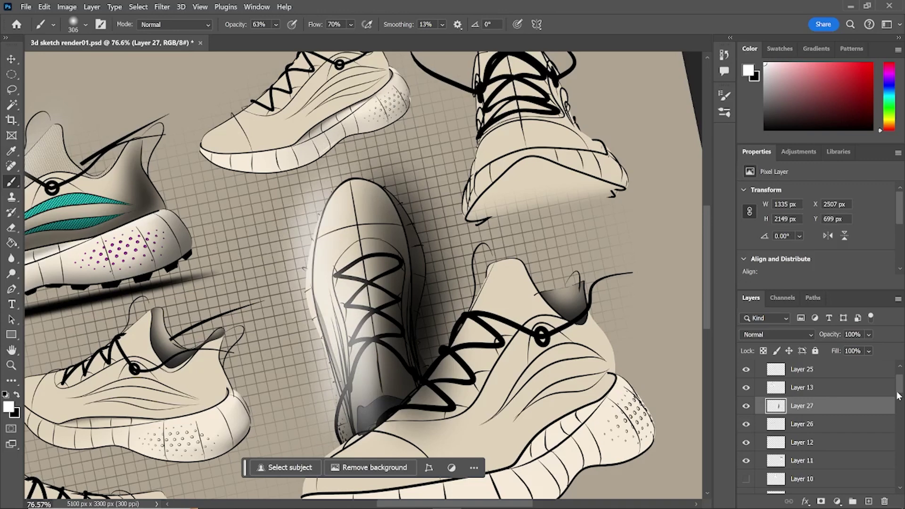
Select the top-view shoe's silhouette, erase the white spill outside it on Layer 27 and clear the selection
ctrl+click(776, 438)
click(44, 6)
mouse_move(143, 10)
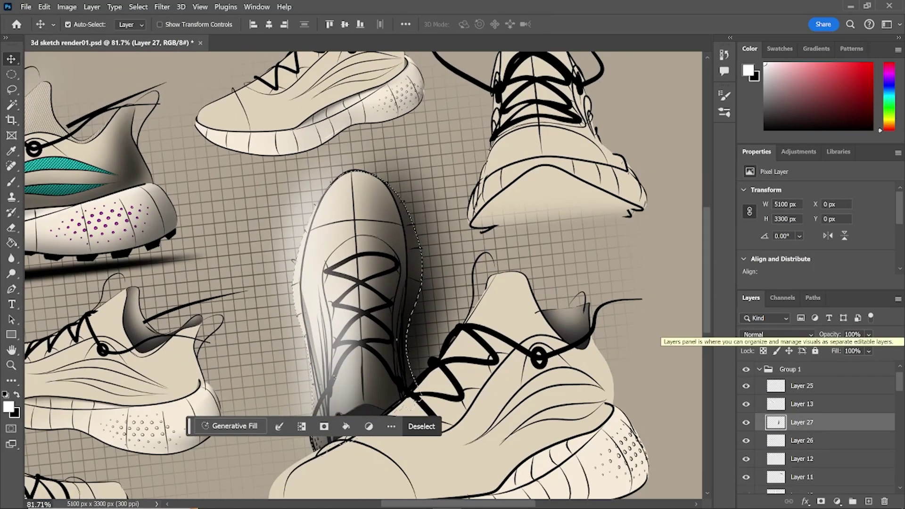
key(e)
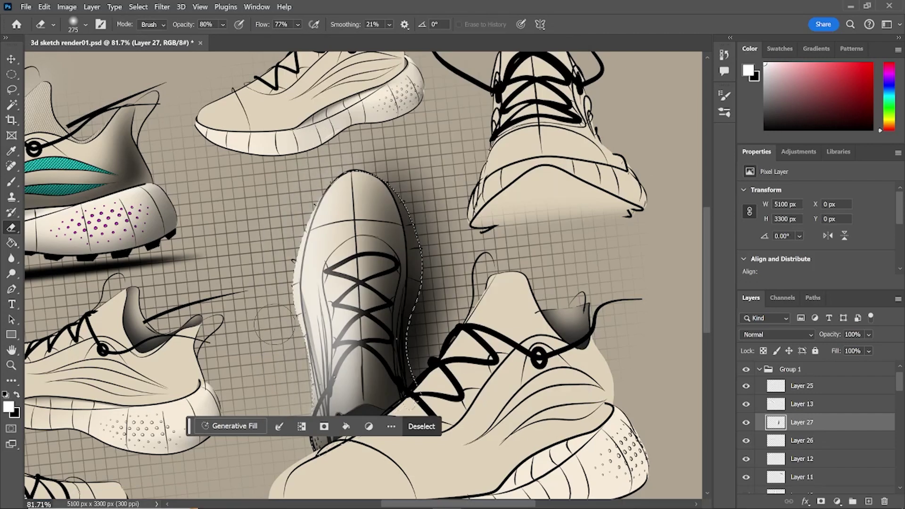
key(ctrl+d)
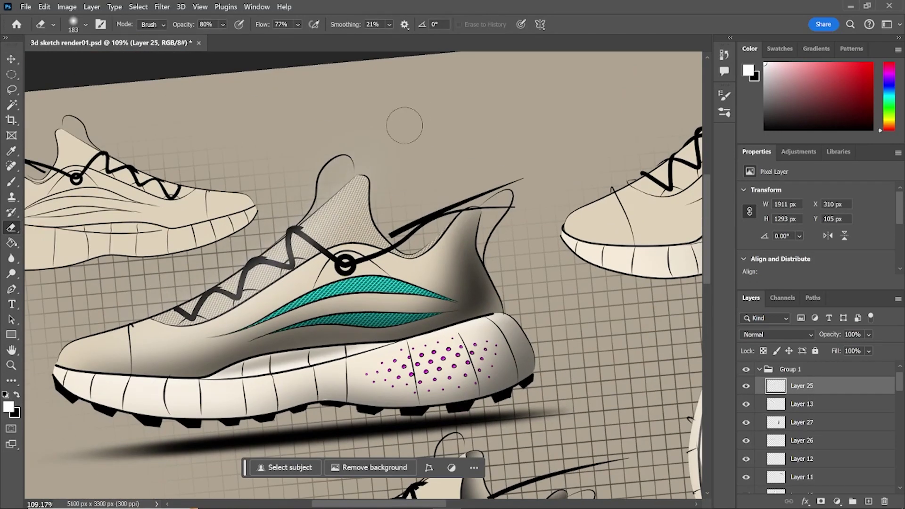
Hand-letter white callouts such as STRETCH KNIT and MONO MESH with curved leader lines around the side-view shoe, backed by magenta strokes
click(85, 24)
scroll(185, 171, up, 2)
key(Escape)
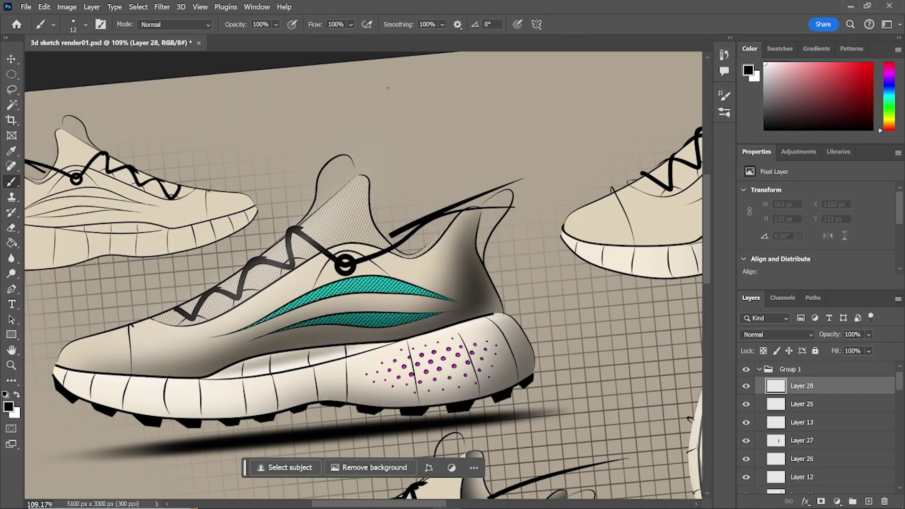
click(85, 24)
click(97, 196)
key(Escape)
key(x)
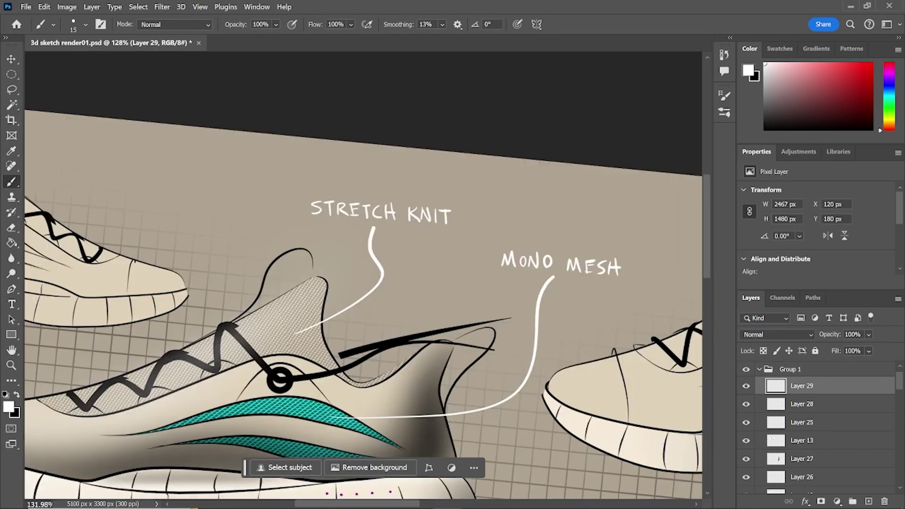
click(54, 24)
Try a black Color Overlay in Multiply mode at 100% opacity on Layer 29's callout lettering
click(805, 502)
click(832, 455)
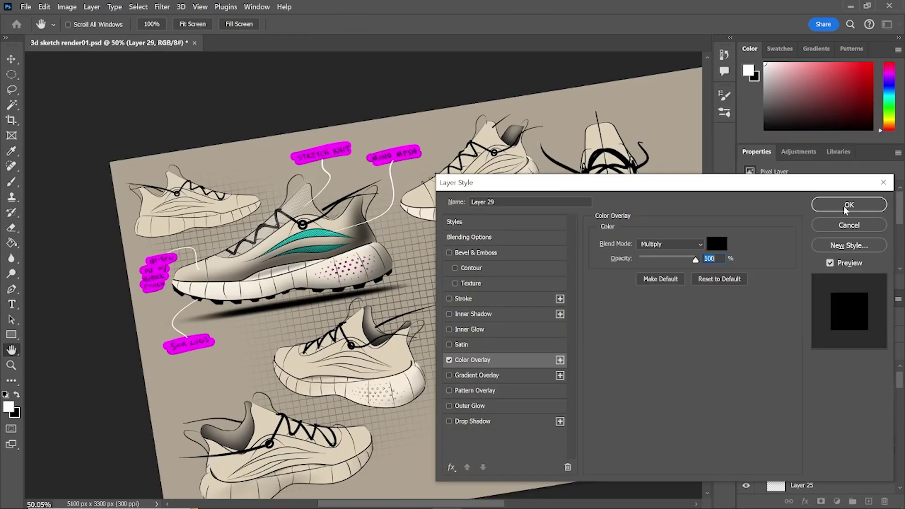
click(746, 422)
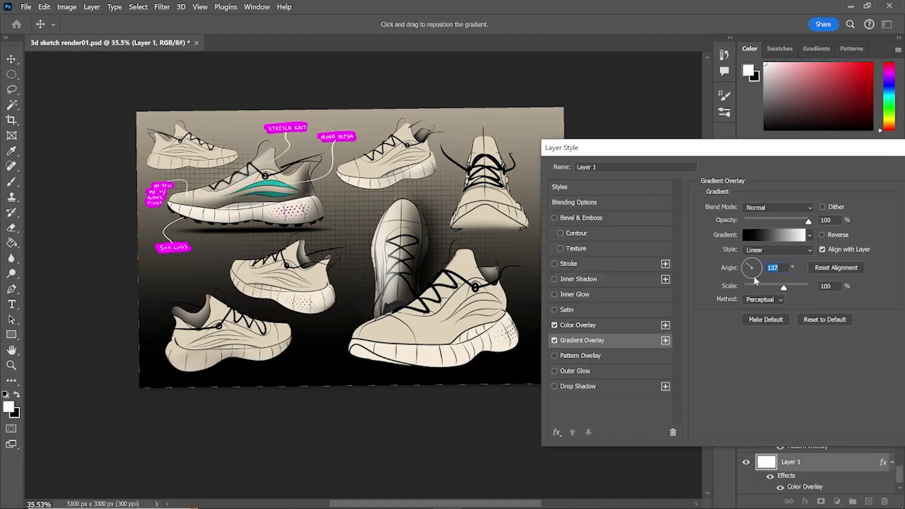
Add a linear black-to-white Gradient Overlay to background Layer 1 with 54% opacity and a -69° angle
drag(753, 276, 755, 273)
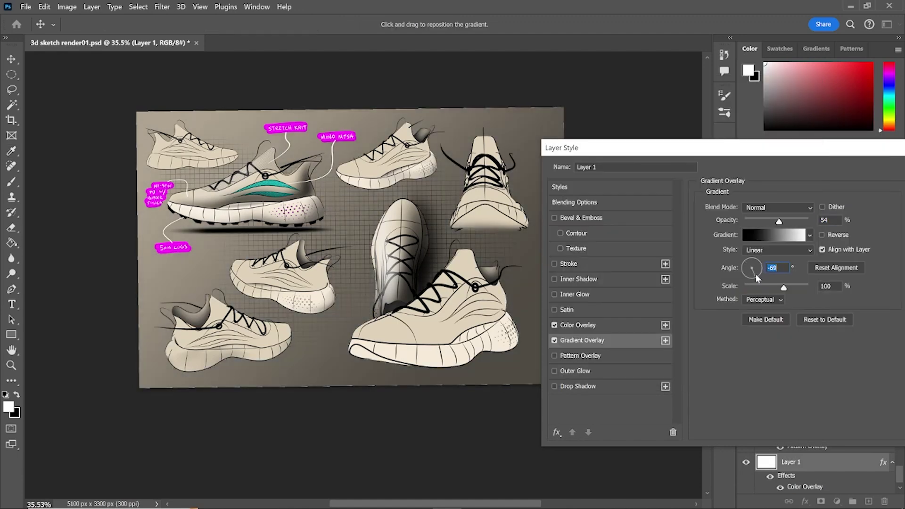